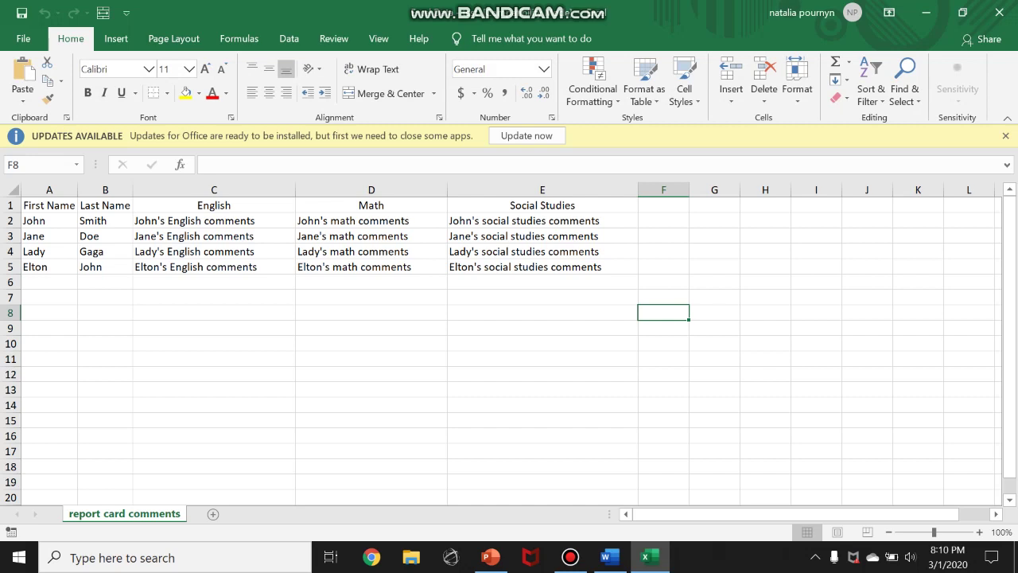
# Step: Switch to Word and look over the blank Example School Report Card template and its subject table
pyautogui.click(609, 557)
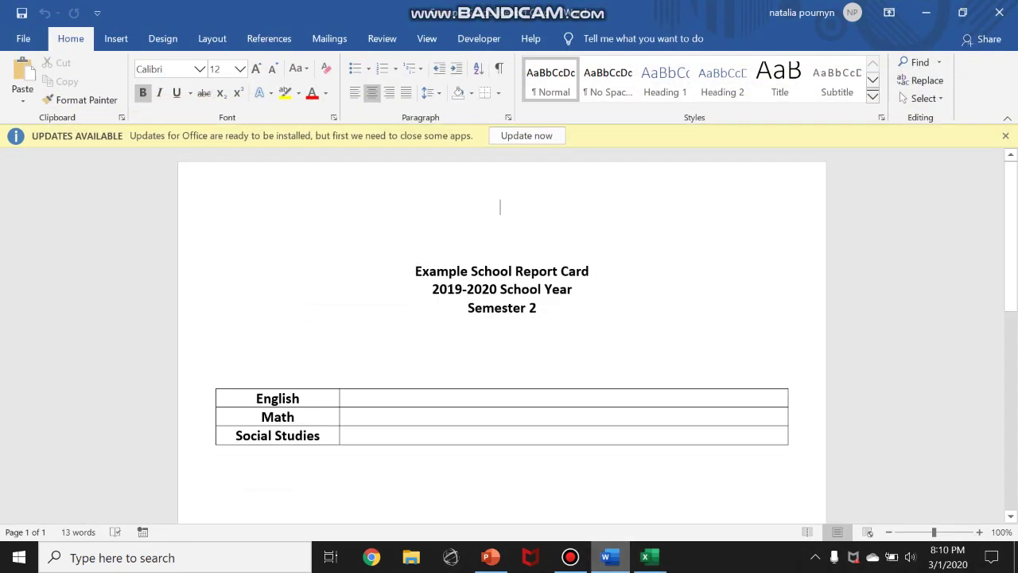
pyautogui.scroll(-3, 501, 318)
pyautogui.scroll(-3, 501, 318)
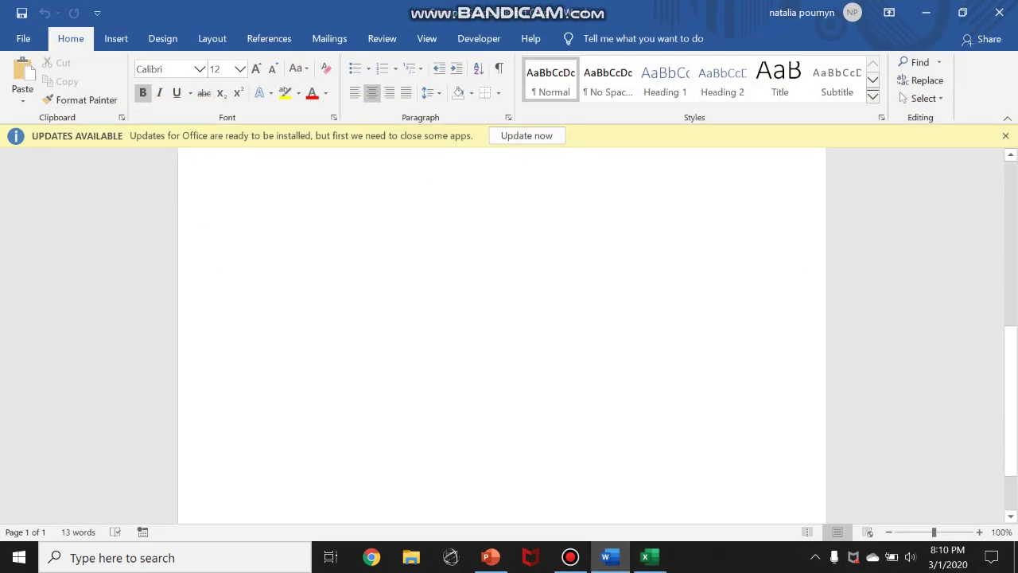
pyautogui.scroll(5, 501, 318)
pyautogui.scroll(1, 501, 318)
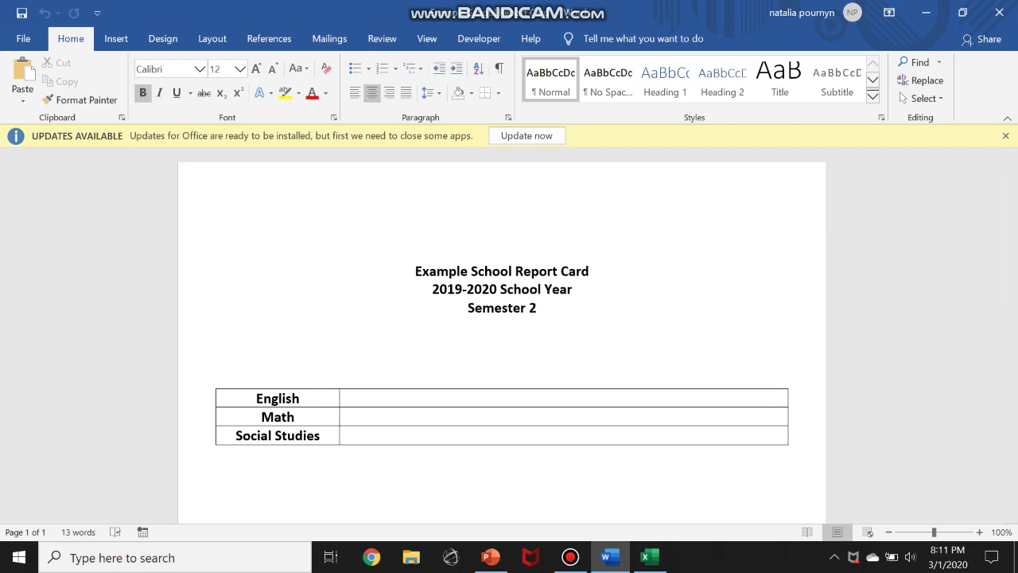
# Step: Use the existing list "Excel Data - test" on the Desktop as the mail merge recipient source
pyautogui.click(329, 38)
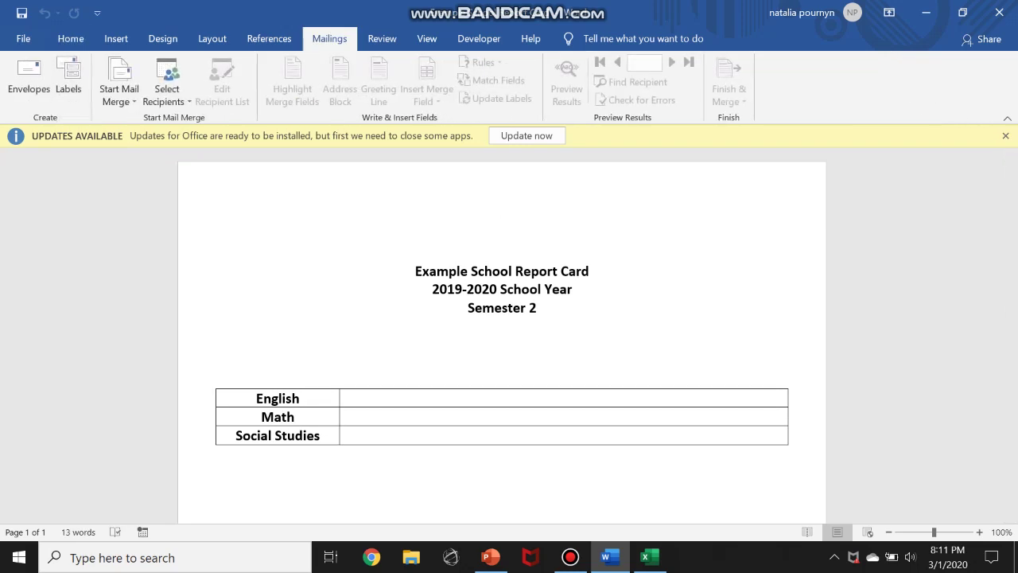
pyautogui.click(167, 94)
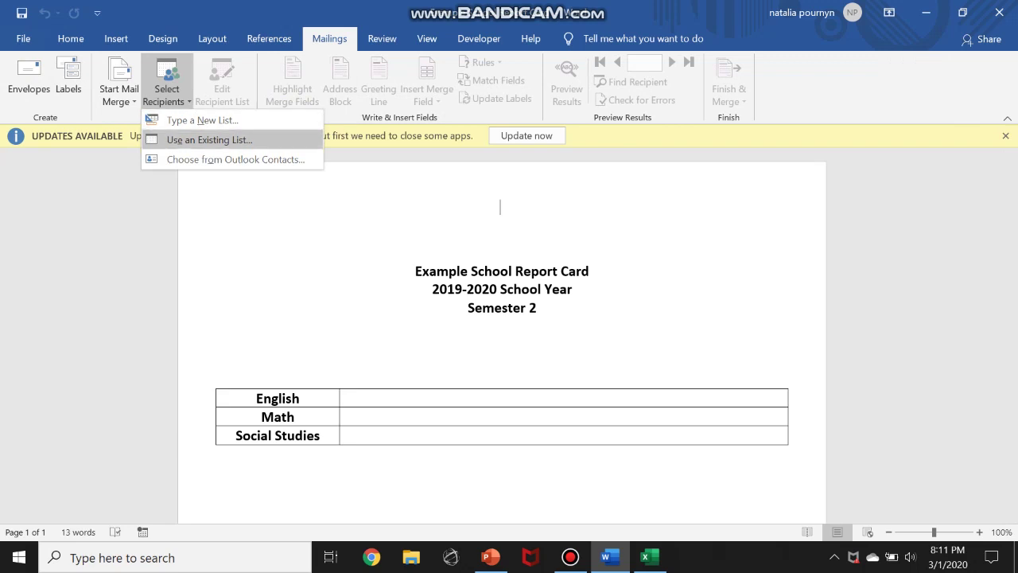
pyautogui.click(209, 139)
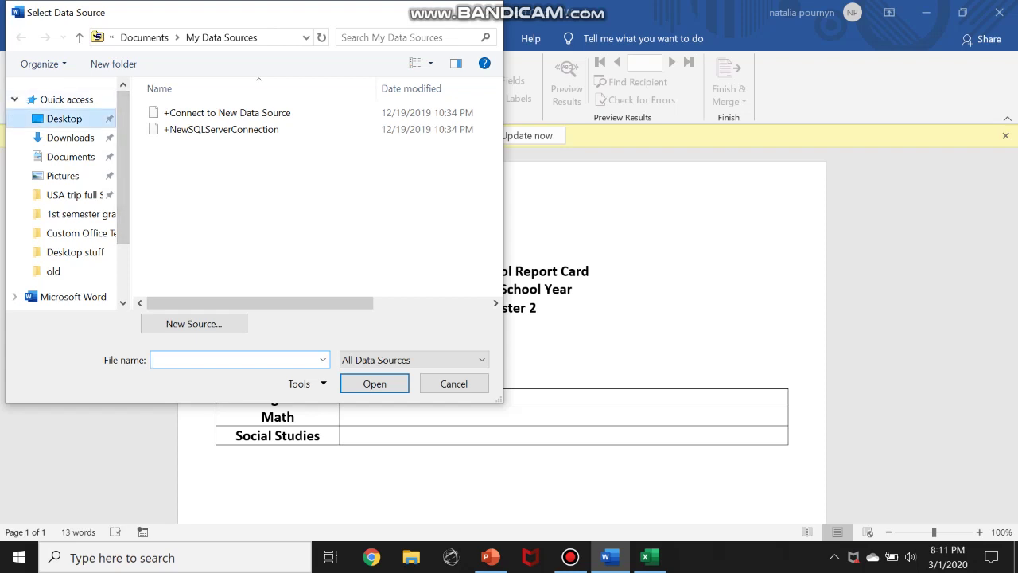
pyautogui.click(63, 117)
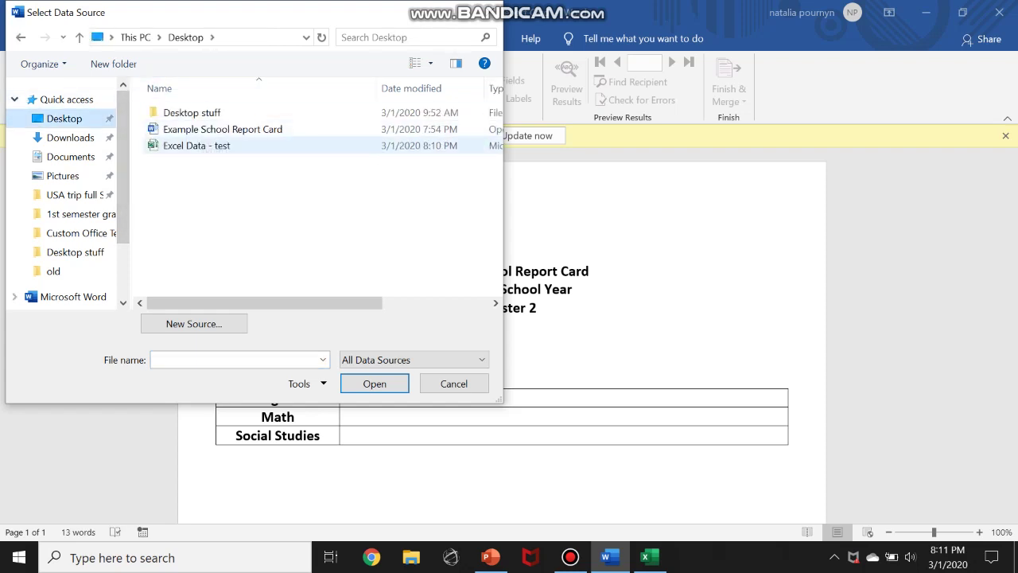
pyautogui.click(193, 145)
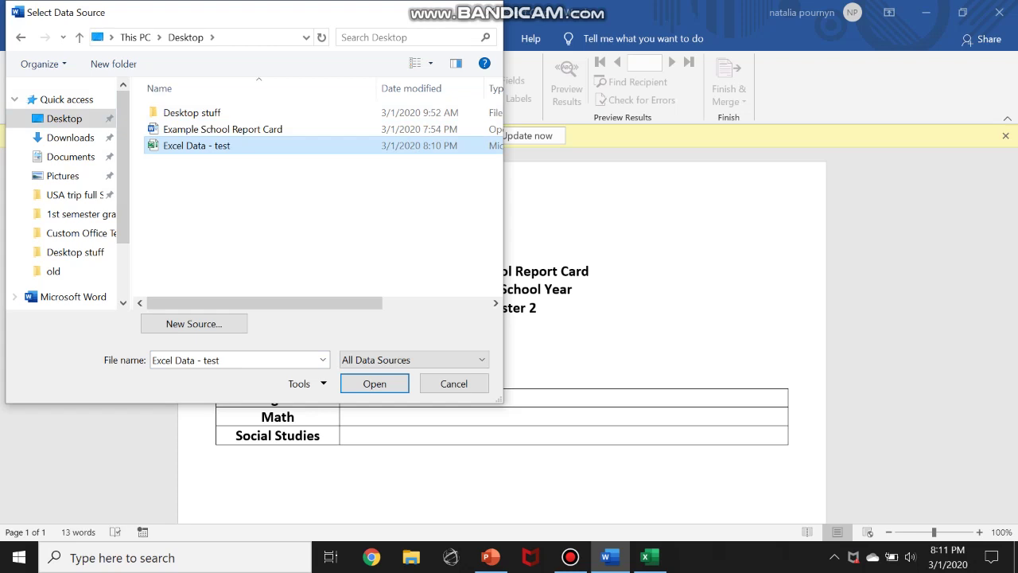
pyautogui.click(374, 384)
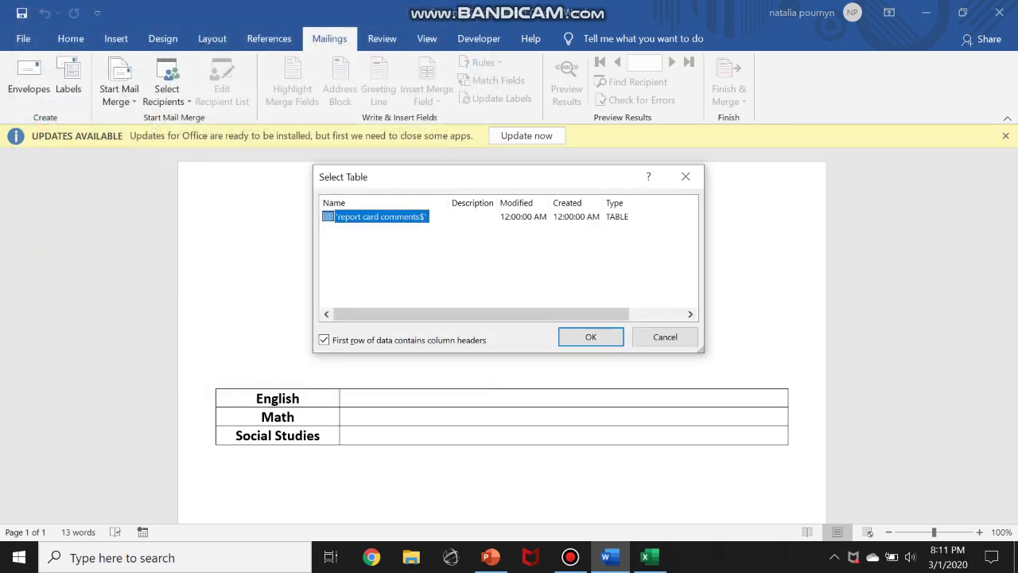
# Step: Check the header row in the Excel sheet, and accept the 'report card comments$' table in Word with first-row column headers
pyautogui.click(650, 557)
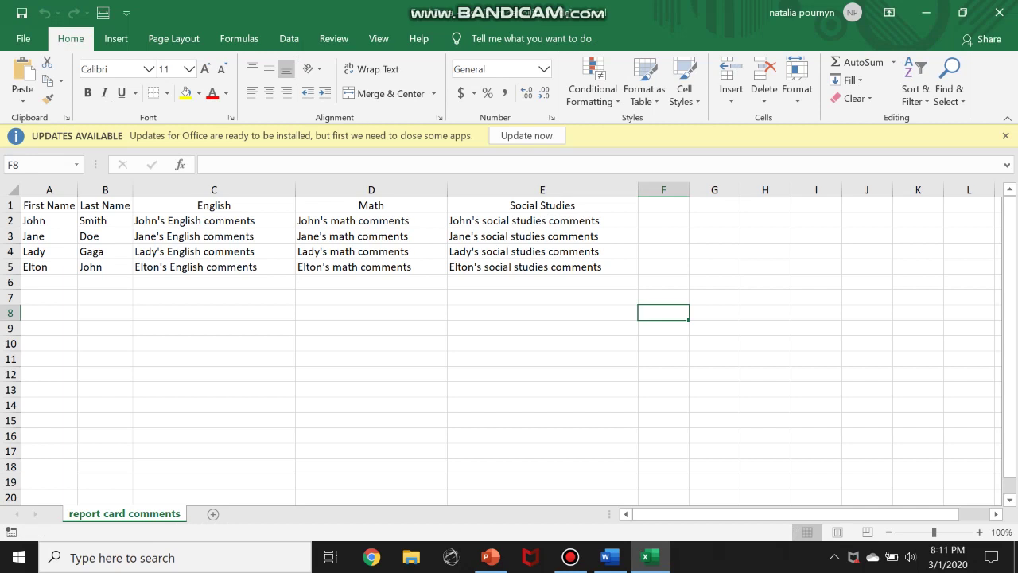
pyautogui.click(11, 205)
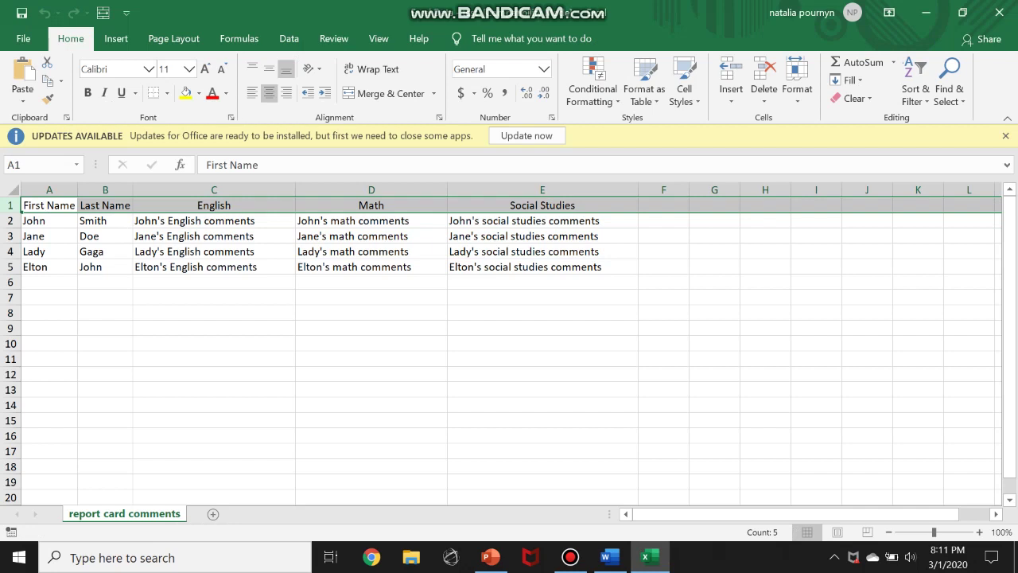
pyautogui.click(372, 328)
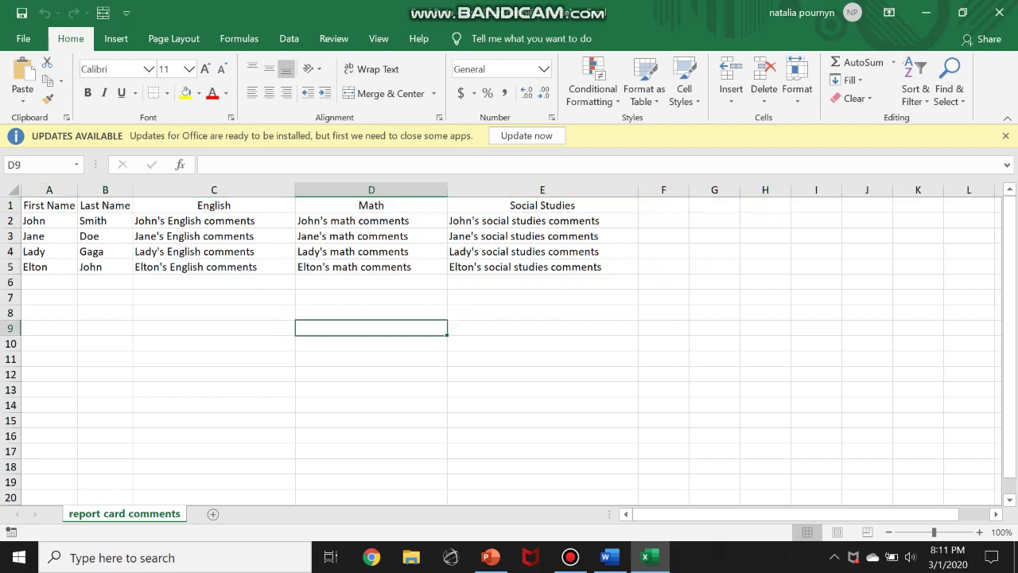
pyautogui.click(610, 556)
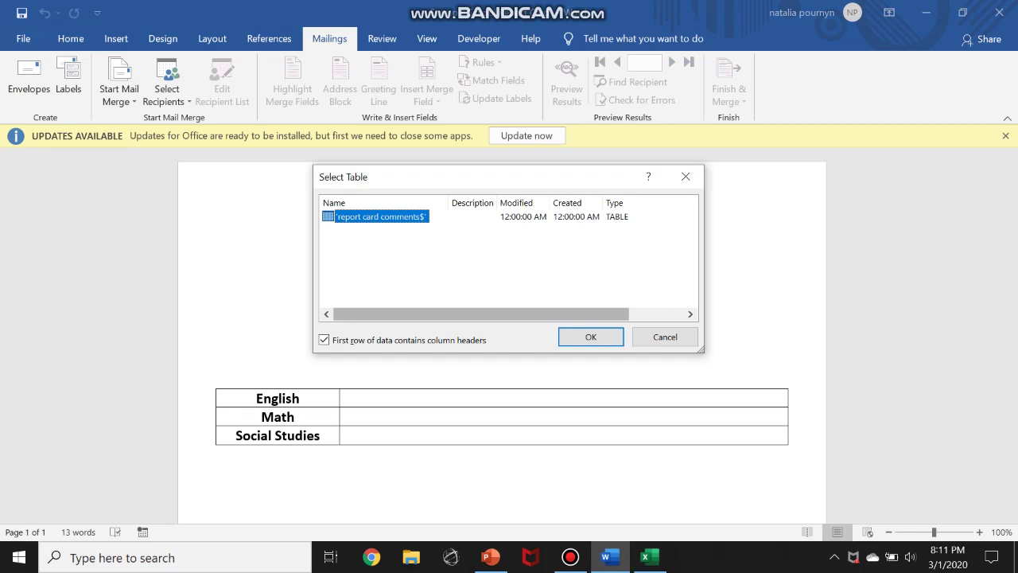
pyautogui.click(591, 337)
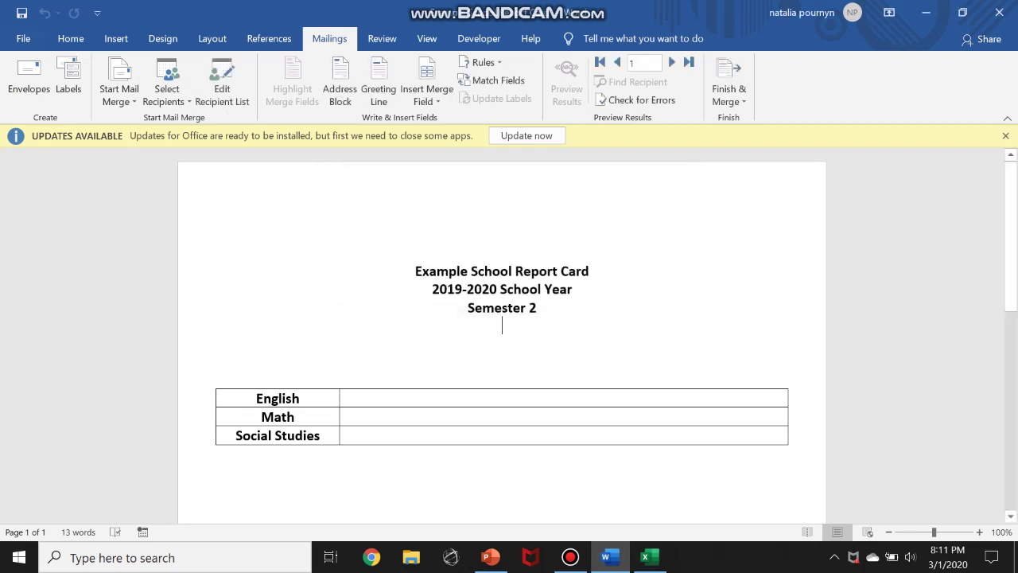
# Step: Insert the First_Name and Last_Name merge fields on the line below "Semester 2"
pyautogui.click(427, 97)
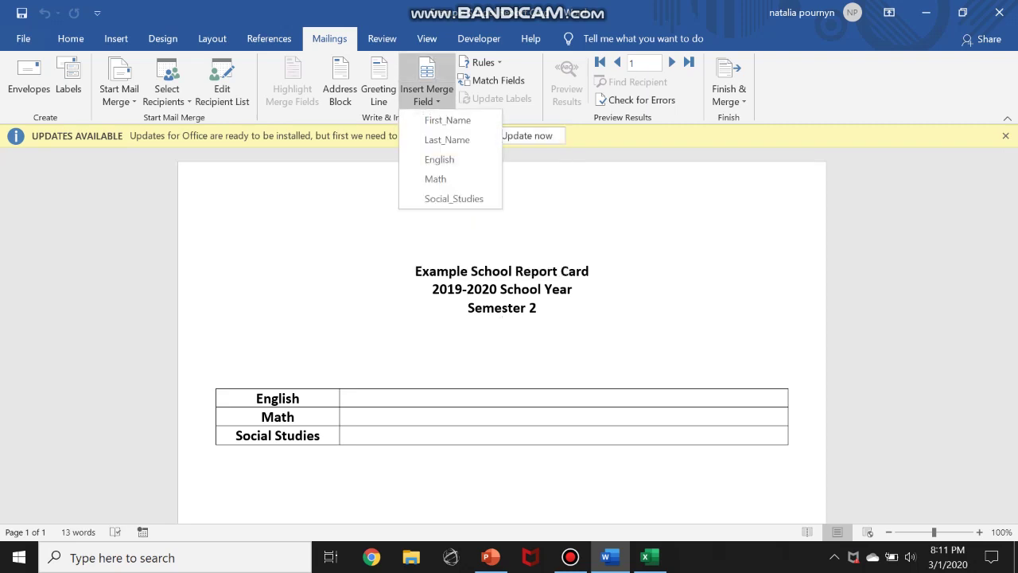
pyautogui.click(447, 120)
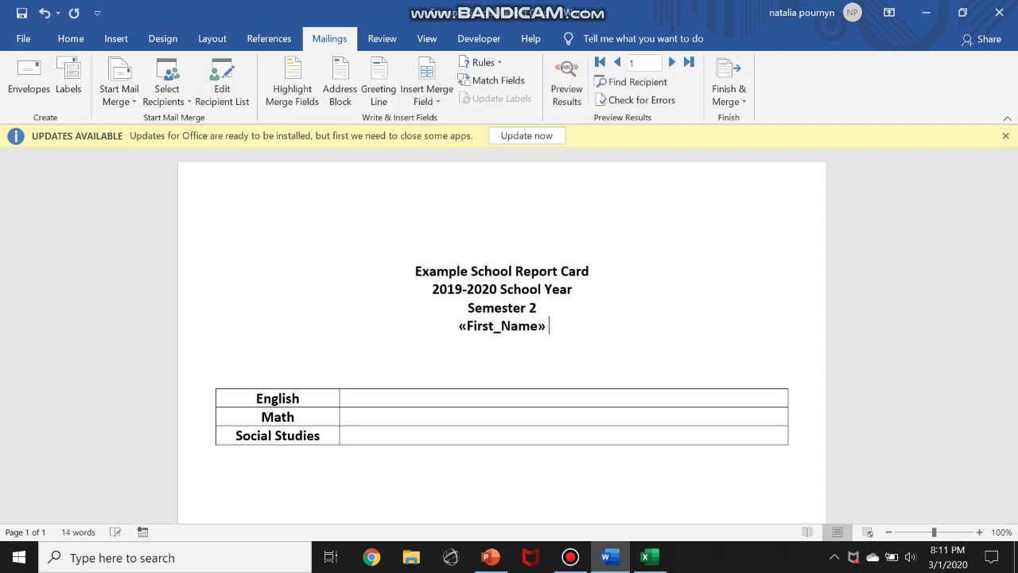
pyautogui.click(426, 93)
pyautogui.click(447, 139)
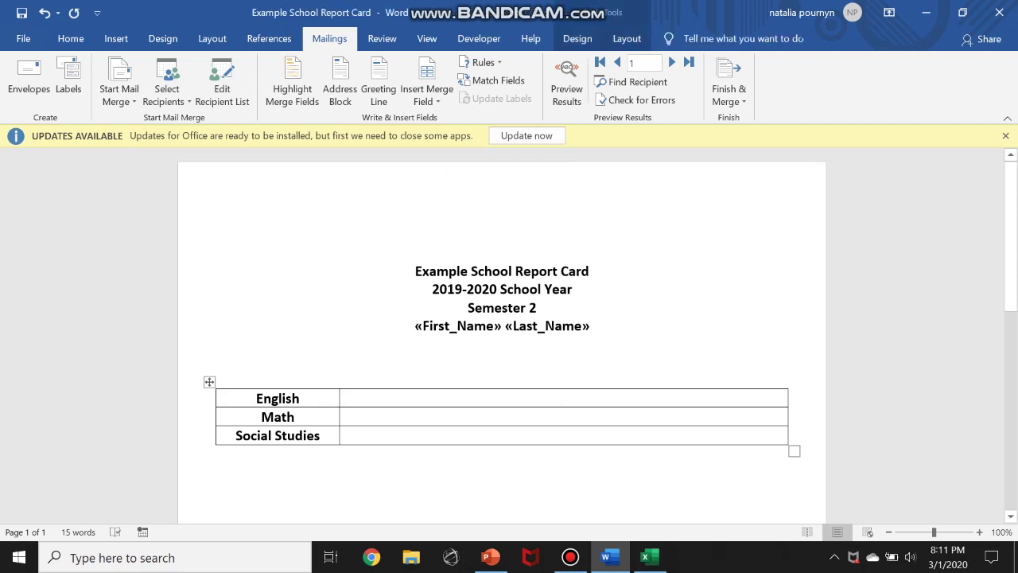
# Step: Insert the English, Math and Social_Studies merge fields in the empty cells beside their matching subjects
pyautogui.click(426, 94)
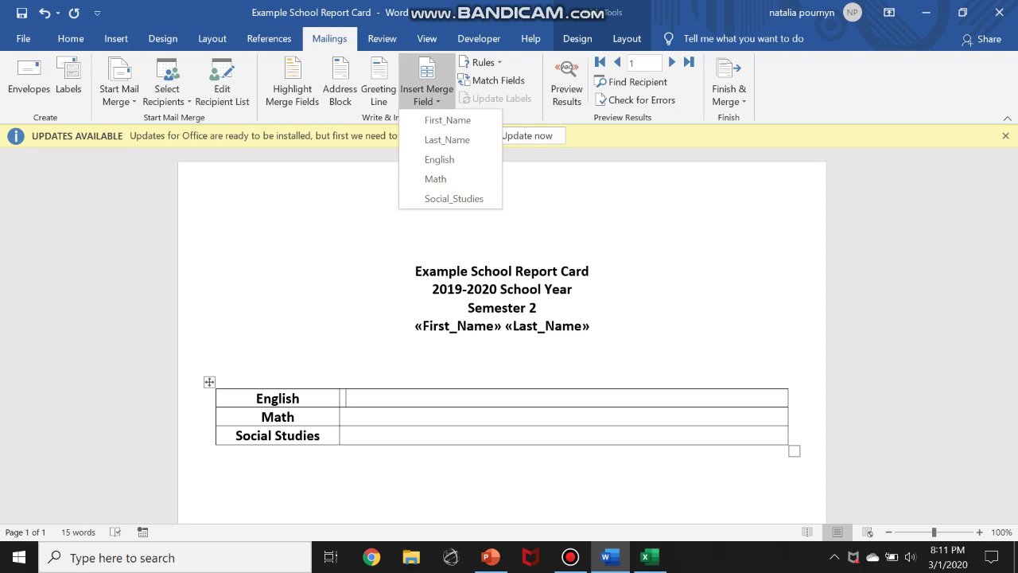
pyautogui.click(438, 159)
pyautogui.click(564, 416)
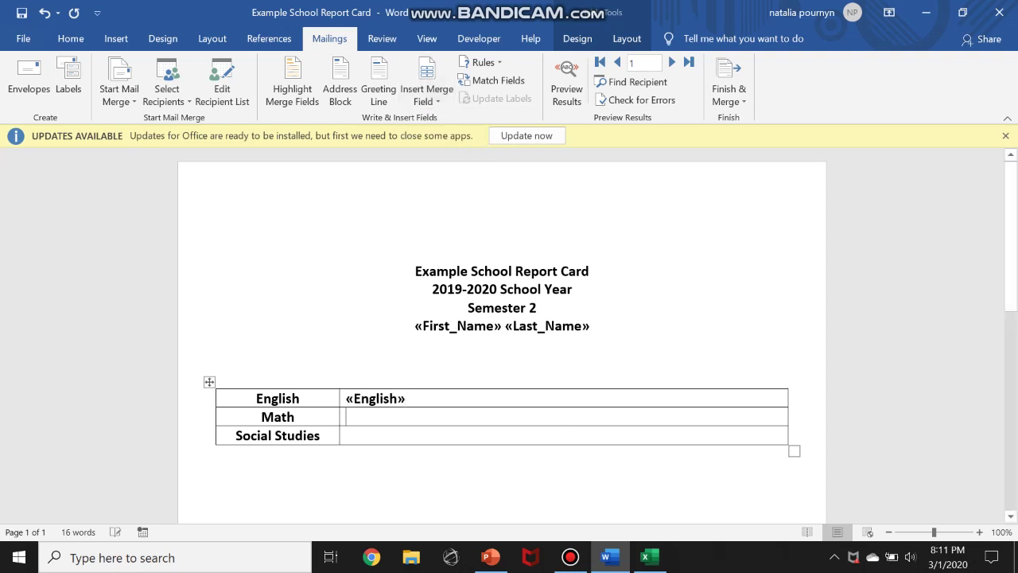
pyautogui.click(426, 94)
pyautogui.click(438, 179)
pyautogui.click(564, 435)
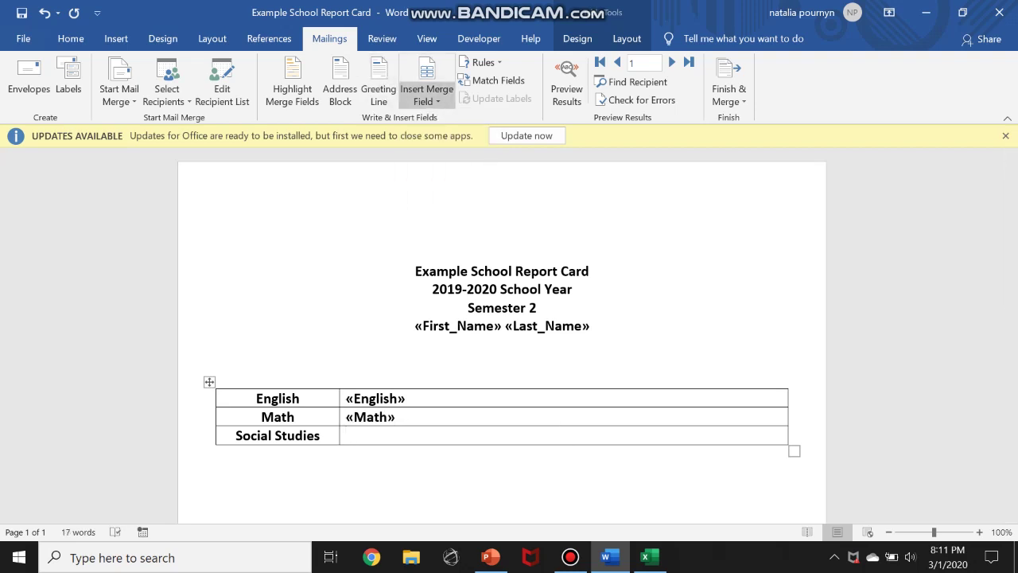
pyautogui.click(426, 93)
pyautogui.click(454, 198)
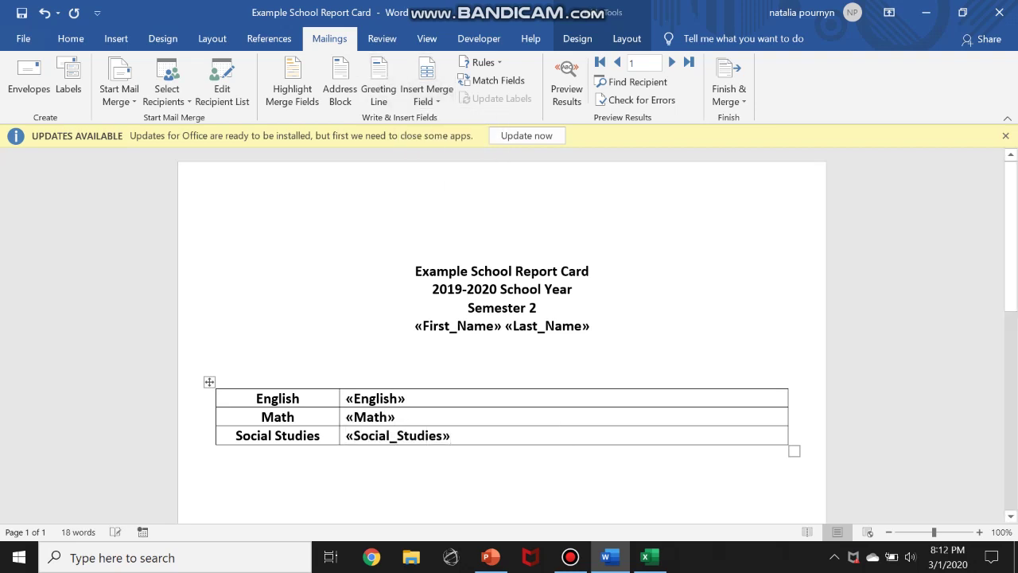
# Step: Examine the first student's entries in row 2 of the Excel sheet and return to Word
pyautogui.click(650, 556)
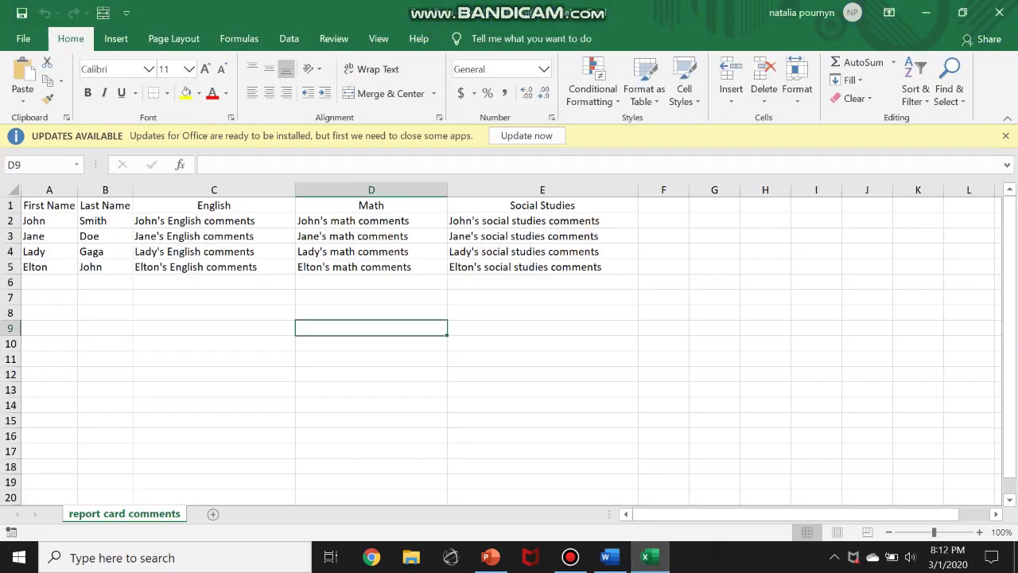
pyautogui.click(10, 220)
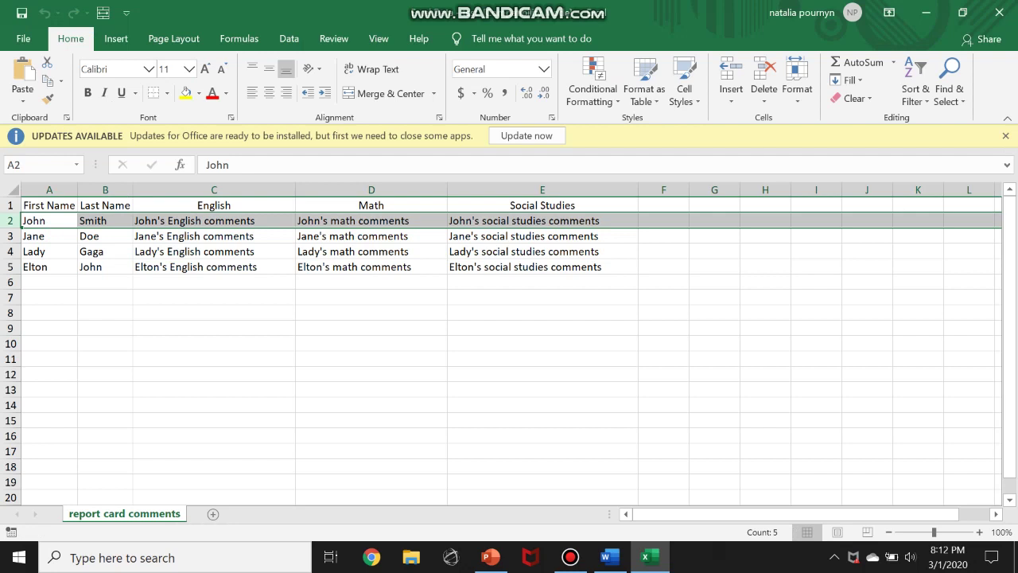
pyautogui.click(609, 557)
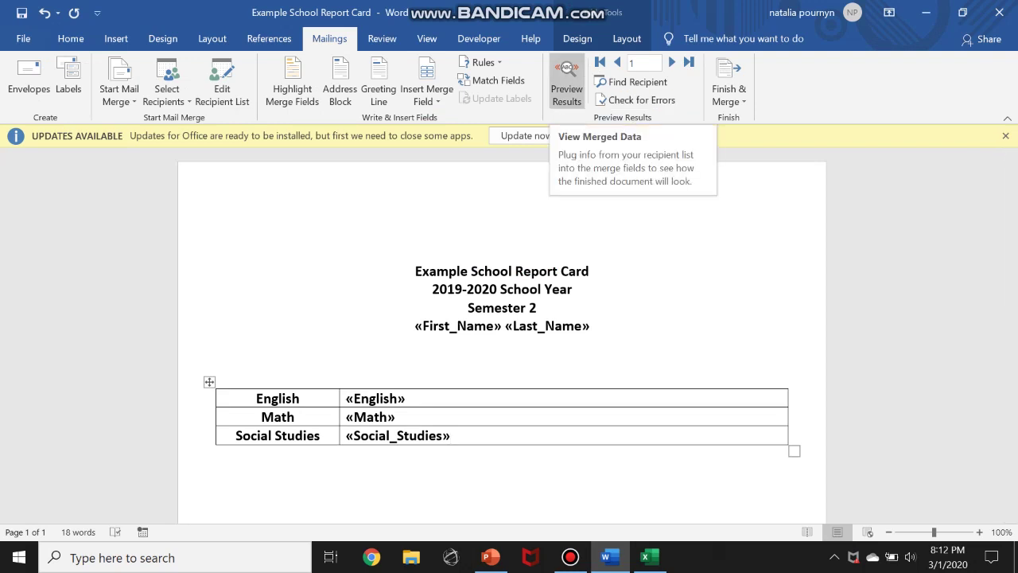
# Step: Preview the merged results and compare the first student's name and comments with the Excel sheet
pyautogui.click(566, 80)
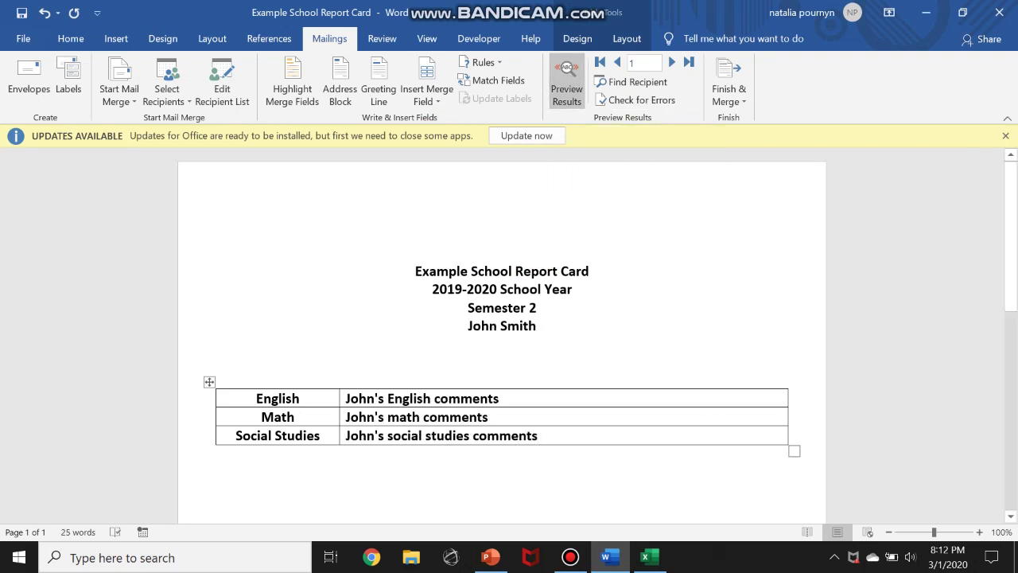
pyautogui.moveTo(467, 326); pyautogui.dragTo(546, 325)
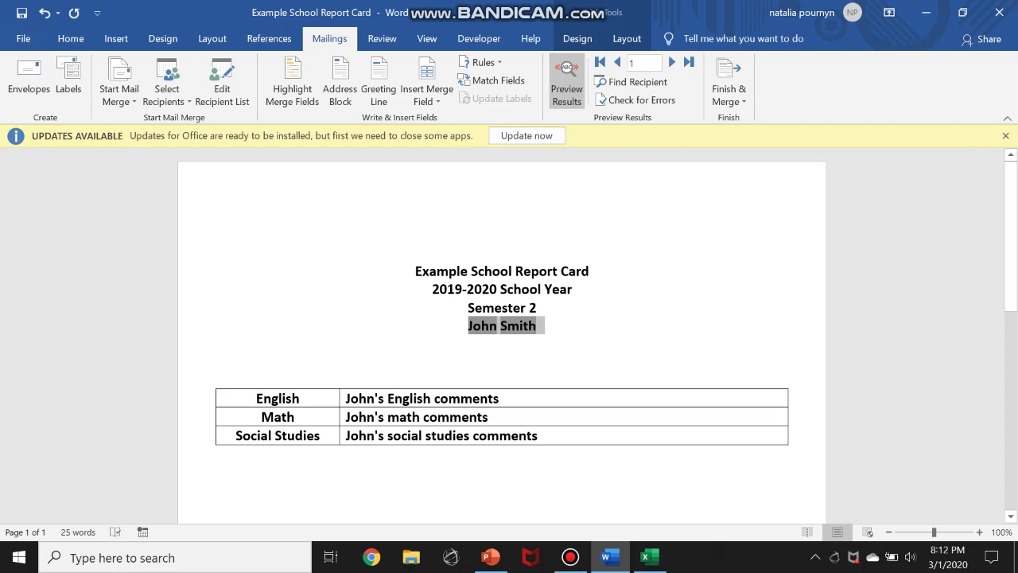
pyautogui.click(502, 343)
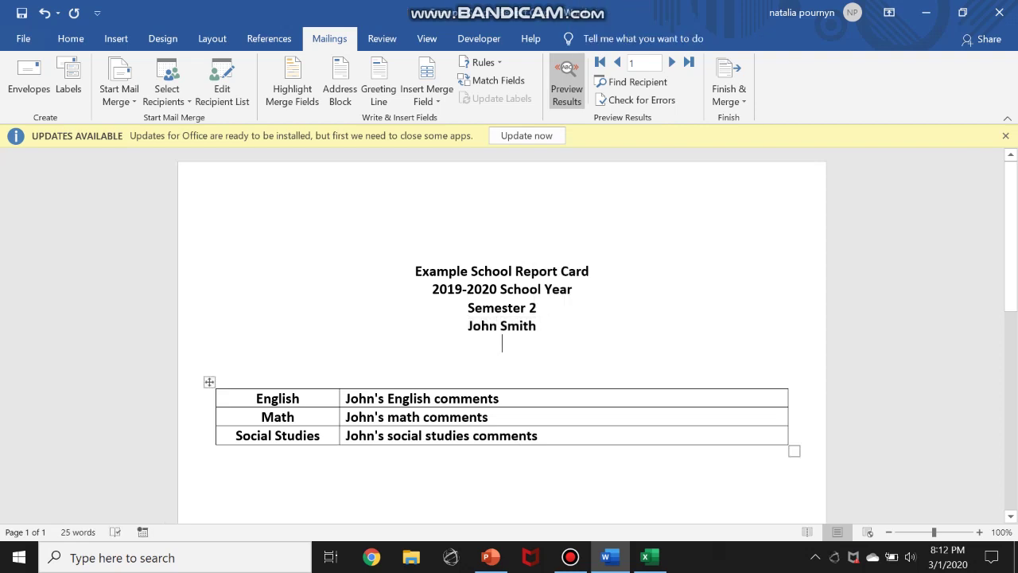
pyautogui.hotkey('alt', 'Tab')
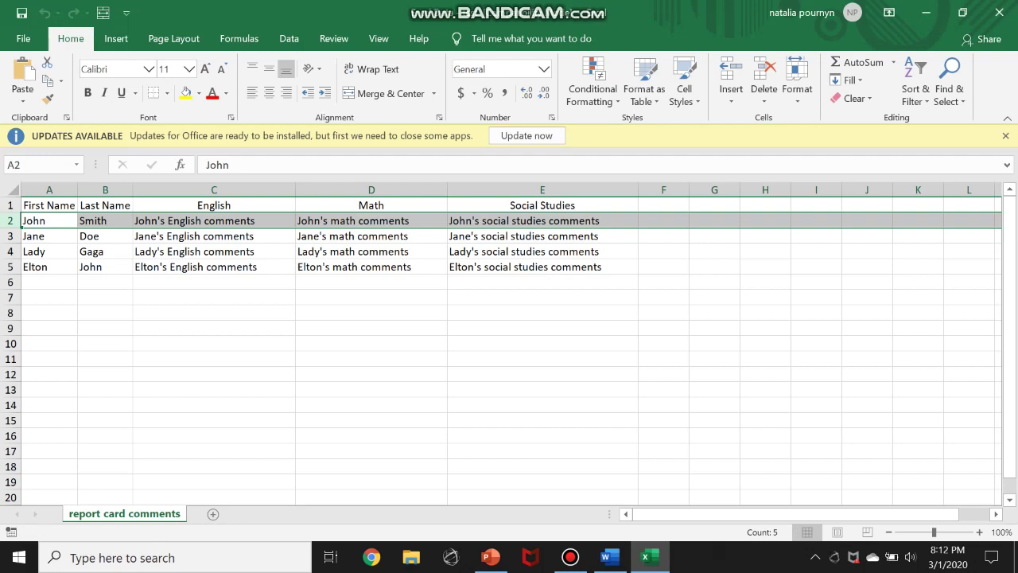
pyautogui.hotkey('alt', 'Tab')
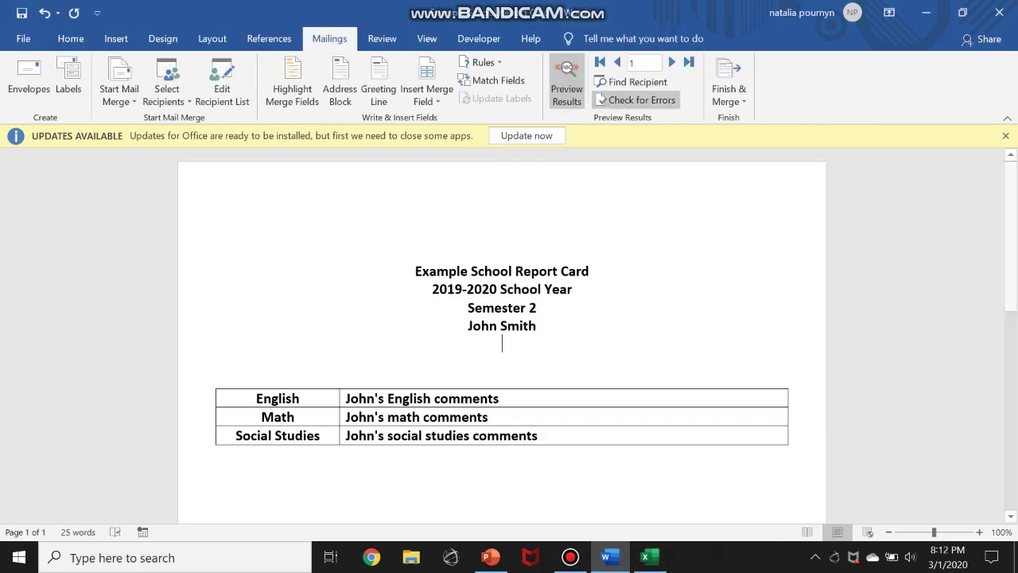
# Step: Browse the previewed report cards through record 4 and return to record 1
pyautogui.click(671, 62)
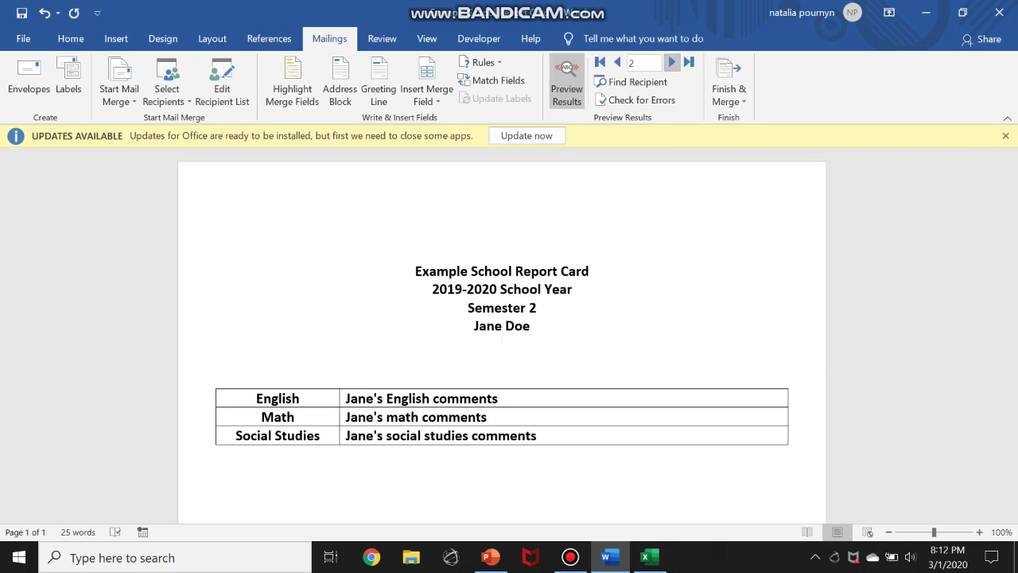
pyautogui.click(671, 62)
pyautogui.click(671, 62)
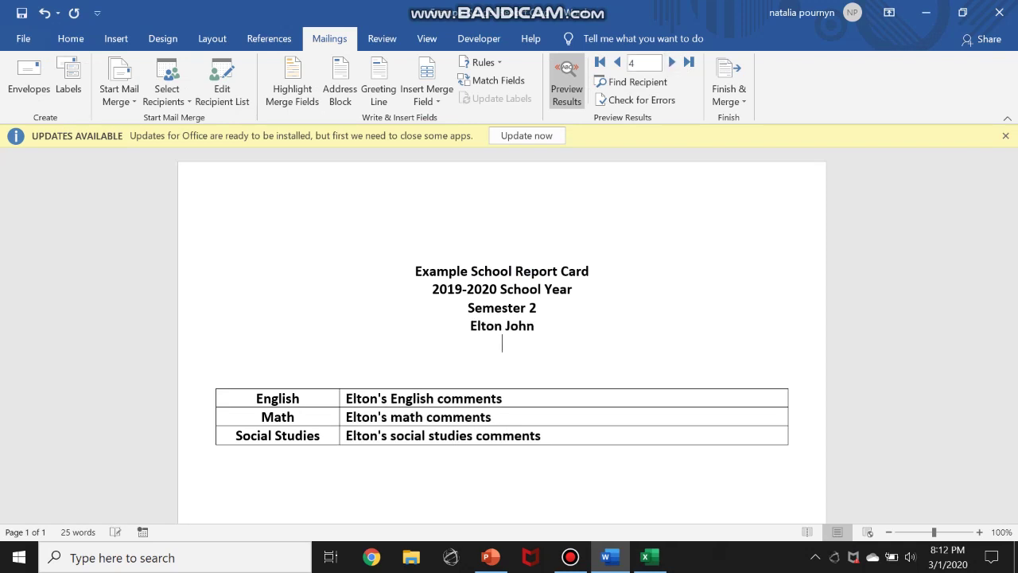
pyautogui.click(617, 62)
pyautogui.click(617, 62)
pyautogui.click(617, 62)
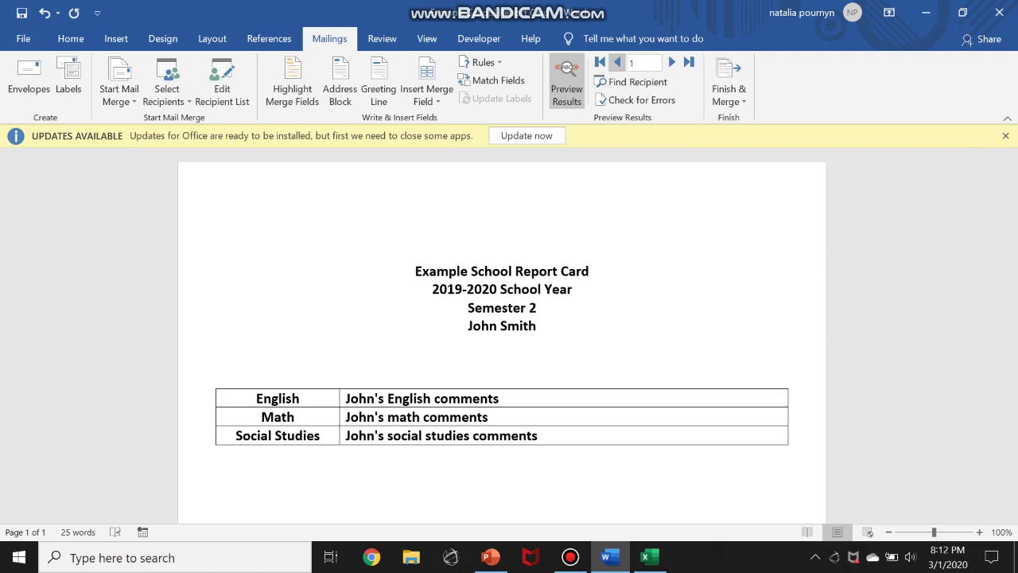
pyautogui.scroll(-3, 502, 344)
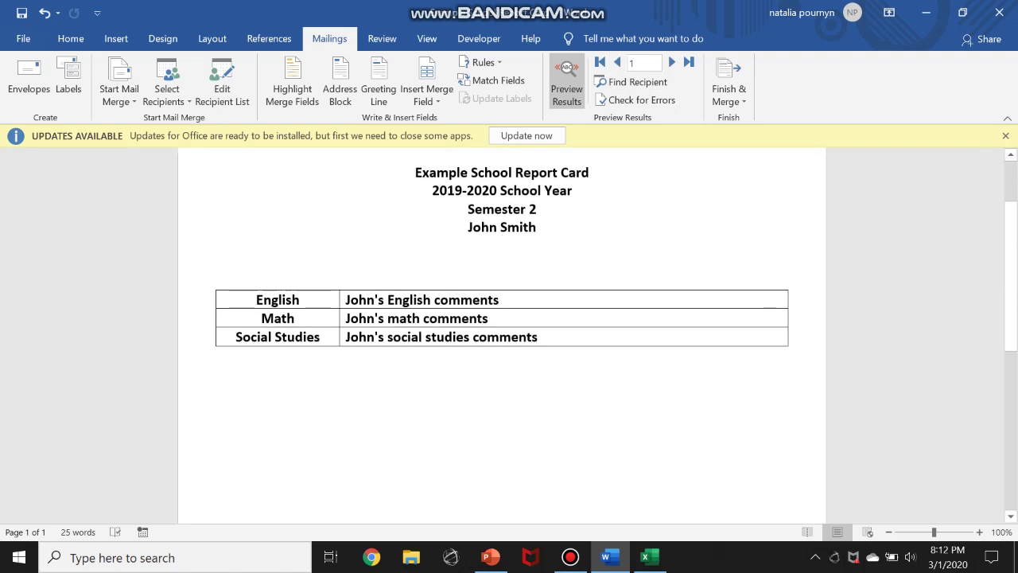
pyautogui.write('ftgf')
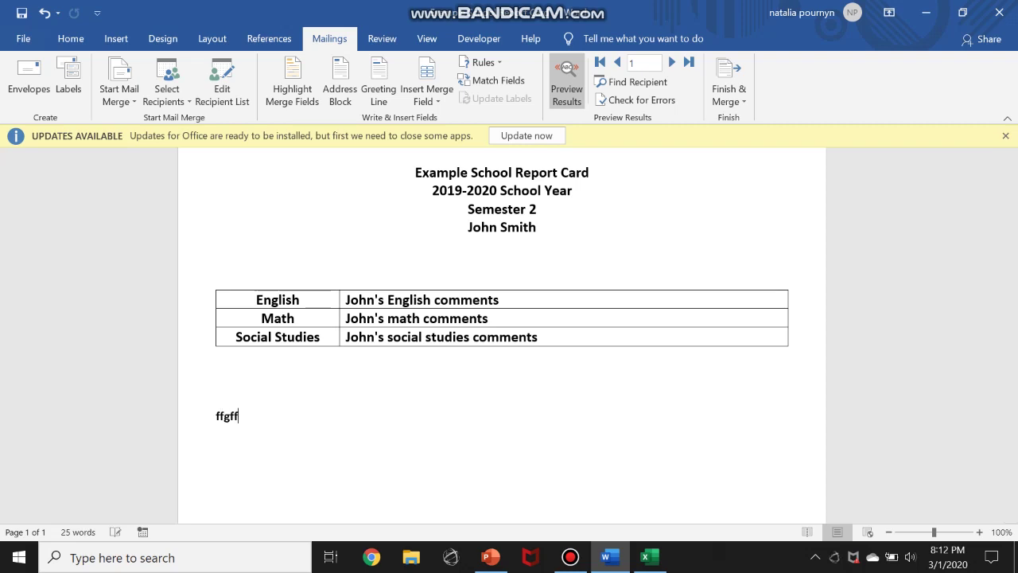
pyautogui.press('BackSpace')
pyautogui.press('BackSpace')
pyautogui.press('BackSpace')
pyautogui.press('BackSpace')
# Step: Merge only the first student's record into a new individual document and look over the resulting report card
pyautogui.click(729, 95)
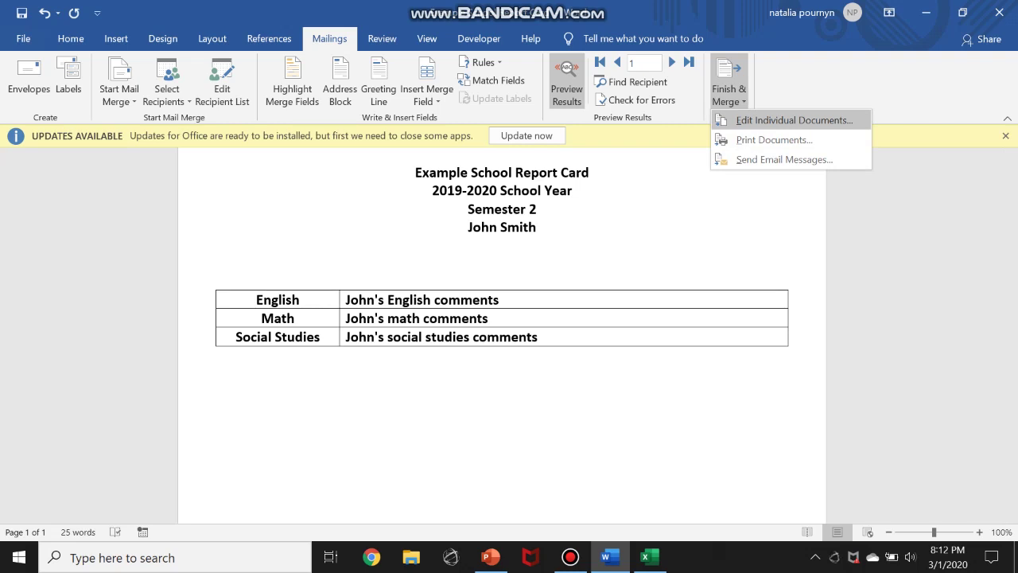
pyautogui.click(793, 121)
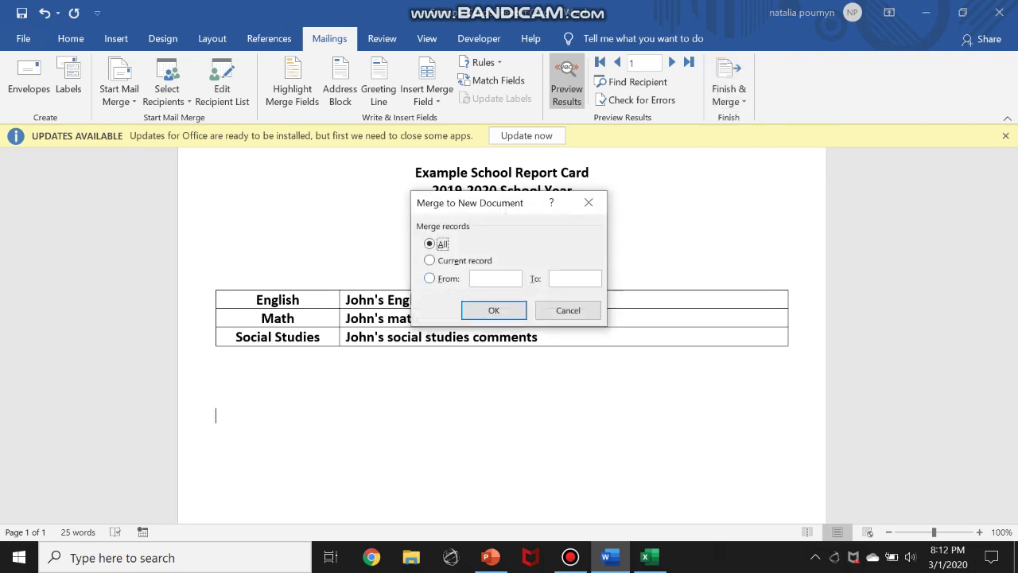
pyautogui.click(430, 260)
pyautogui.click(429, 278)
pyautogui.press('Return')
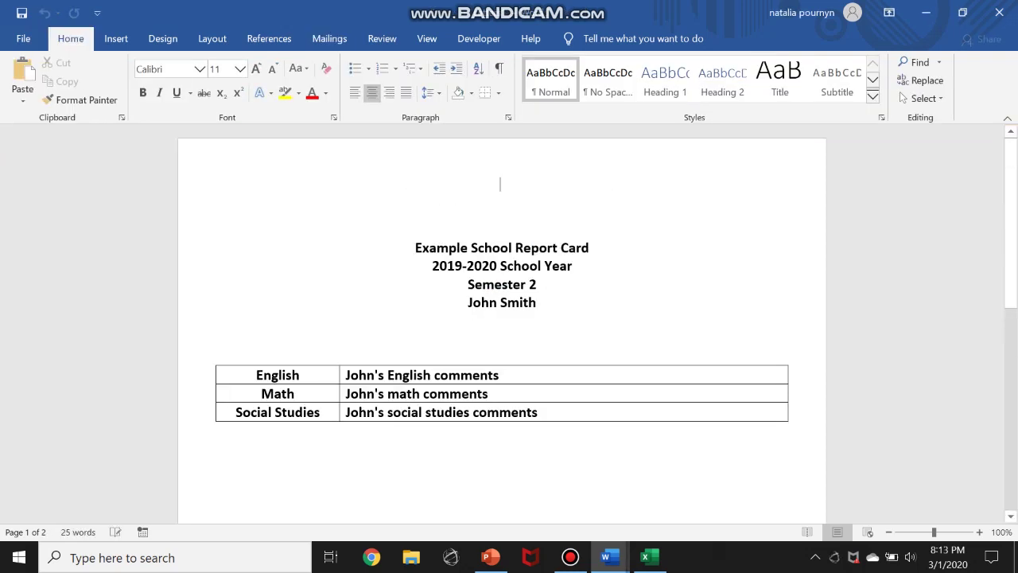
pyautogui.moveTo(610, 557)
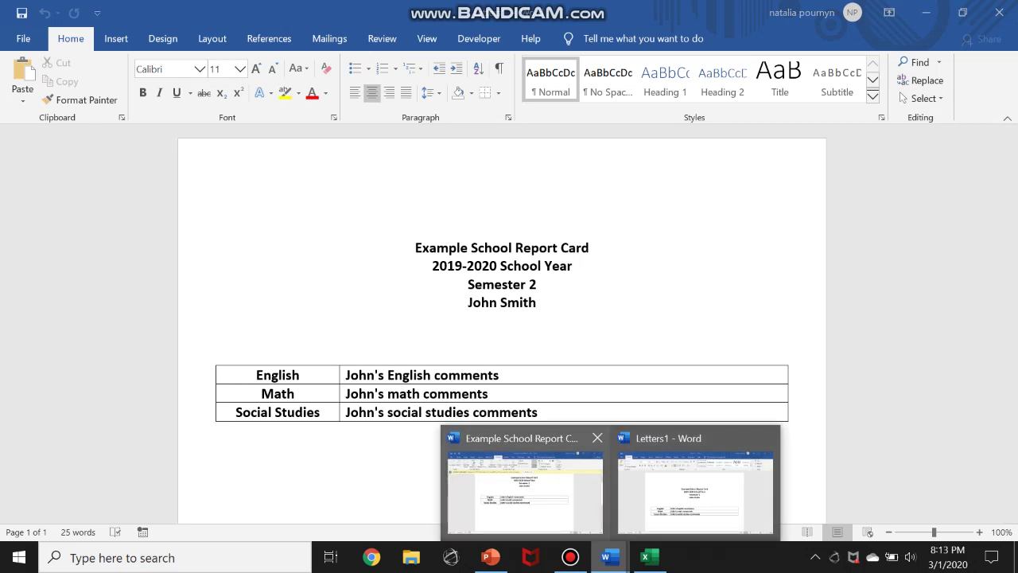
pyautogui.scroll(-10, 501, 318)
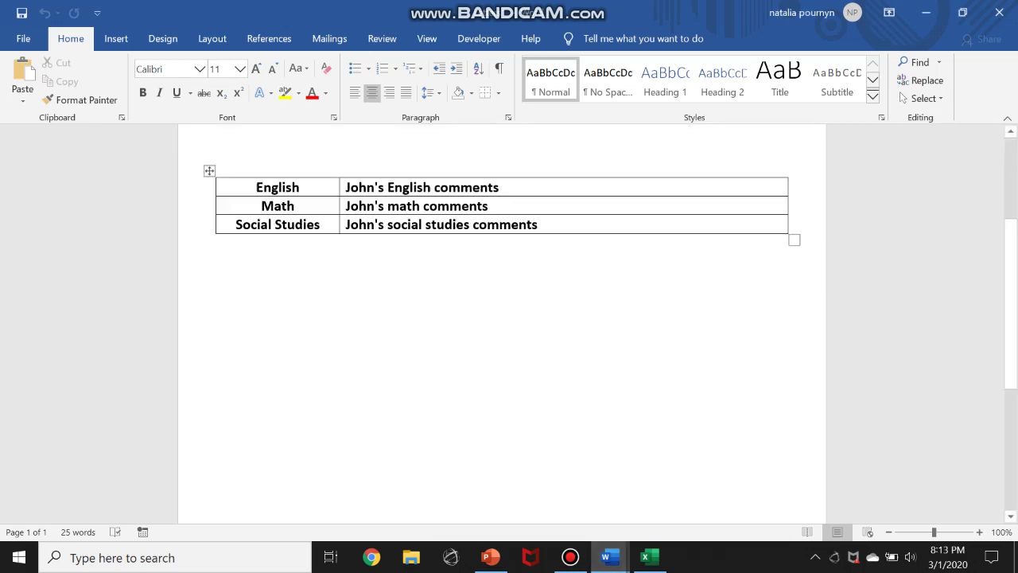
pyautogui.scroll(10, 501, 318)
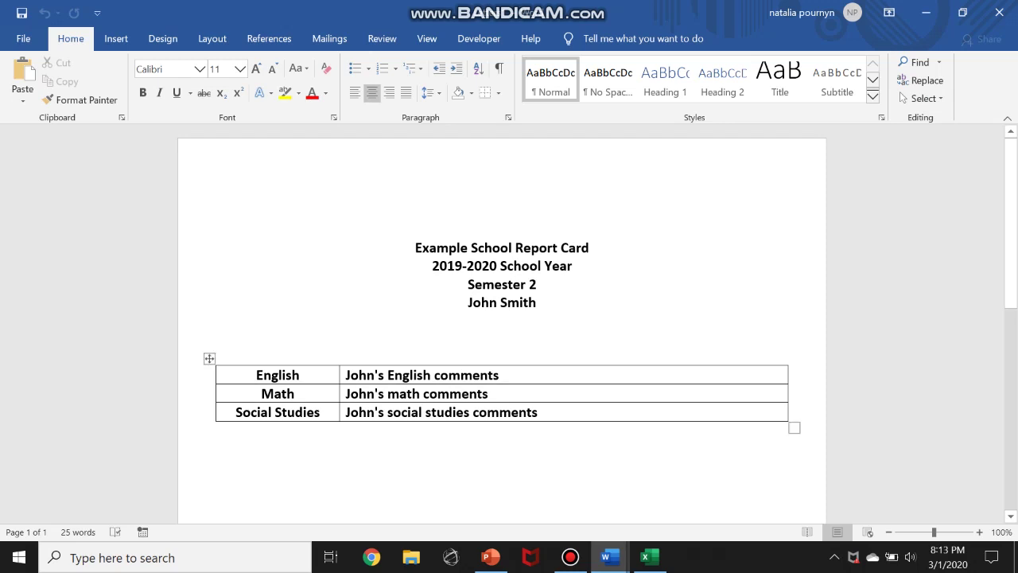
# Step: Print the merged report card with Microsoft Print to PDF as JS on the Desktop, and close the merged document without saving
pyautogui.click(23, 38)
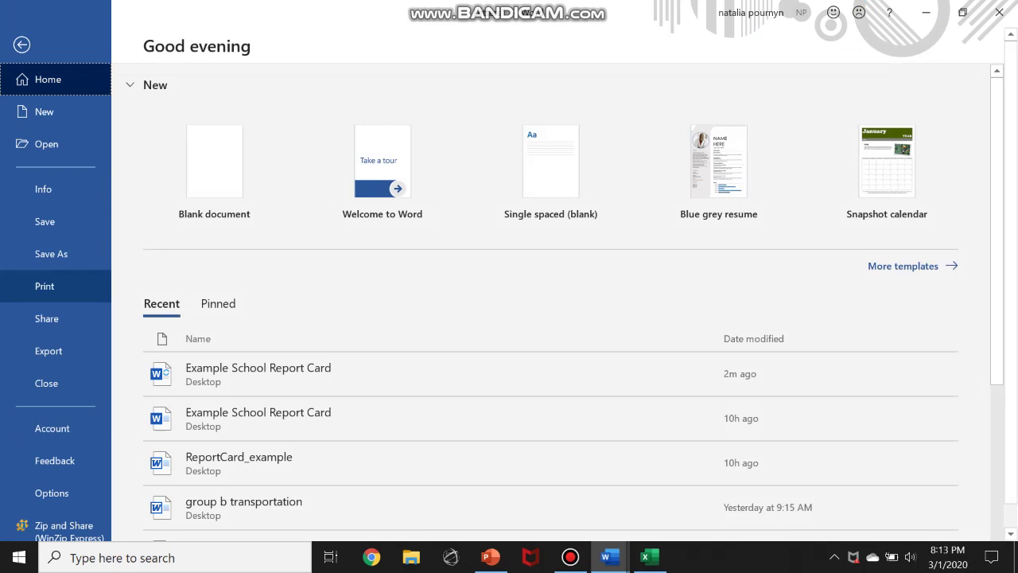
pyautogui.click(44, 286)
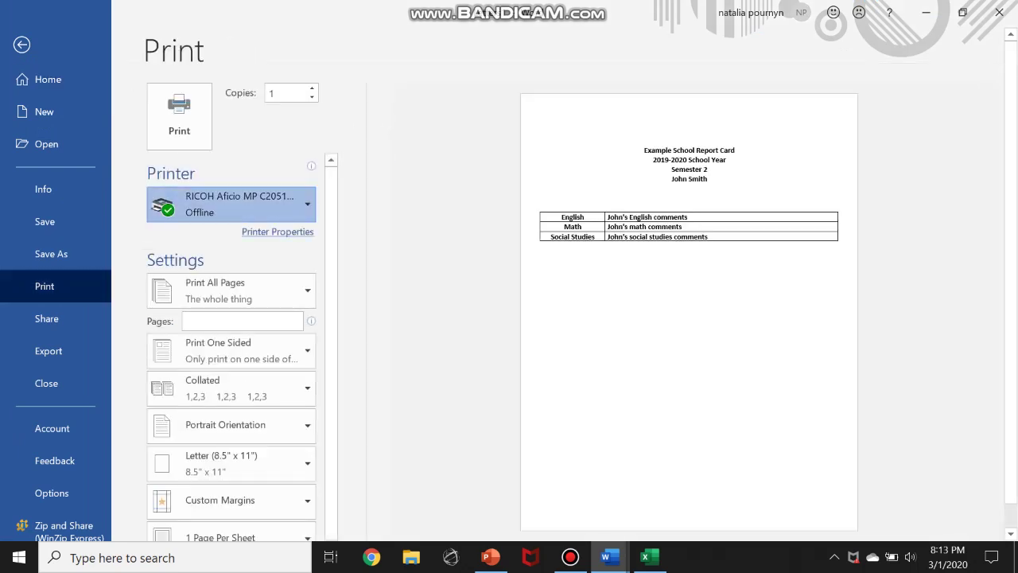
pyautogui.click(230, 204)
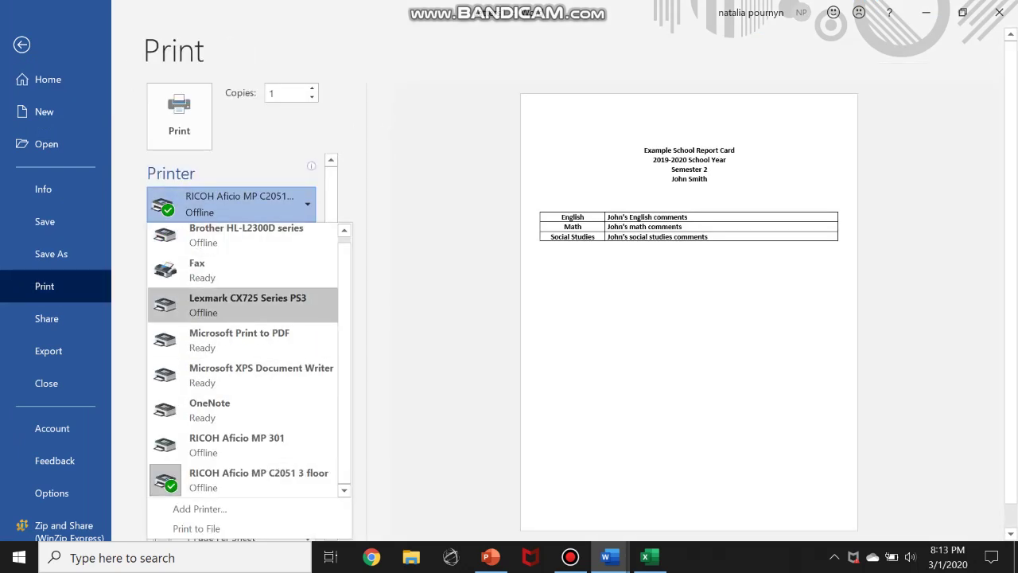
pyautogui.click(239, 345)
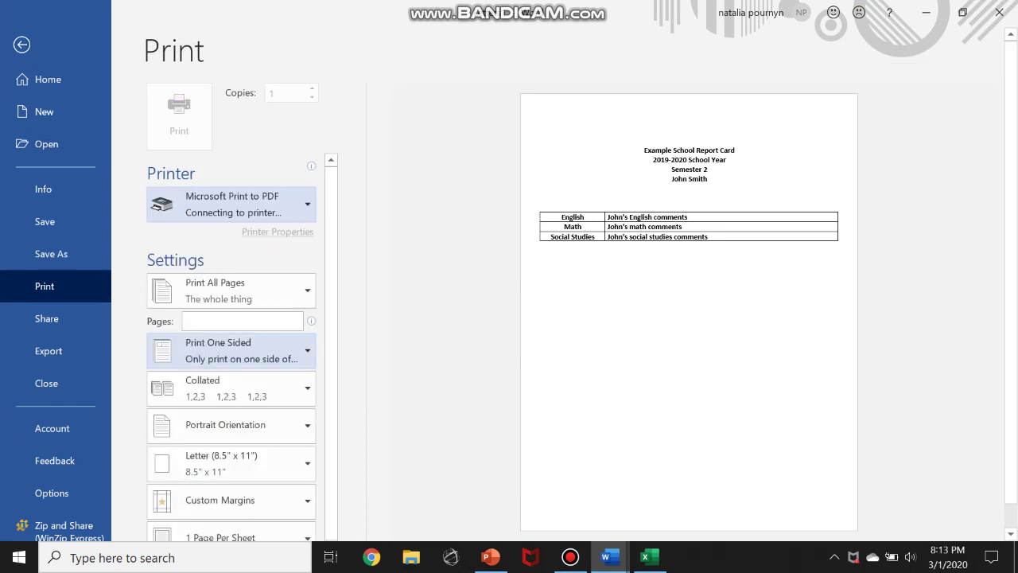
pyautogui.click(179, 113)
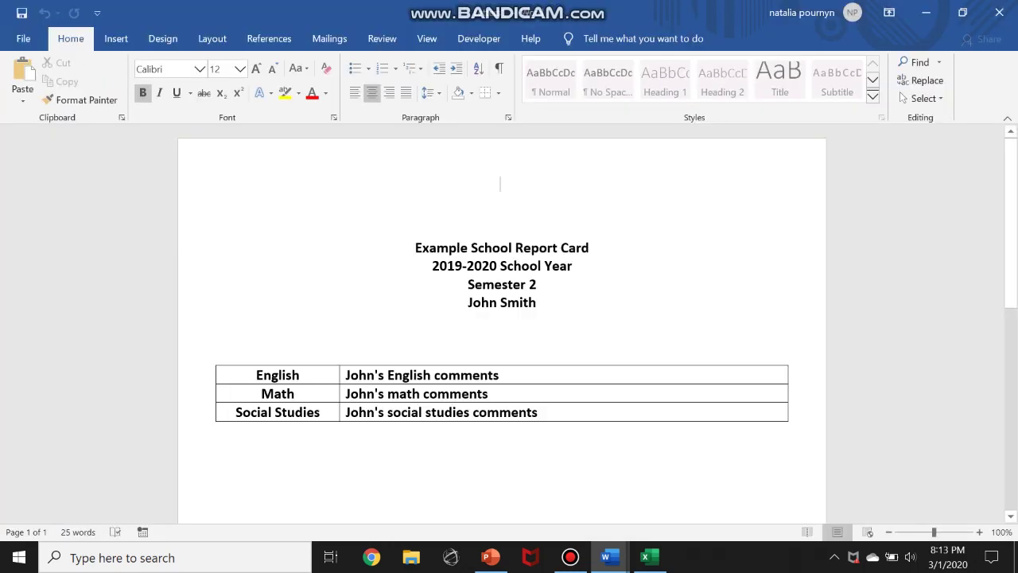
pyautogui.write('JS')
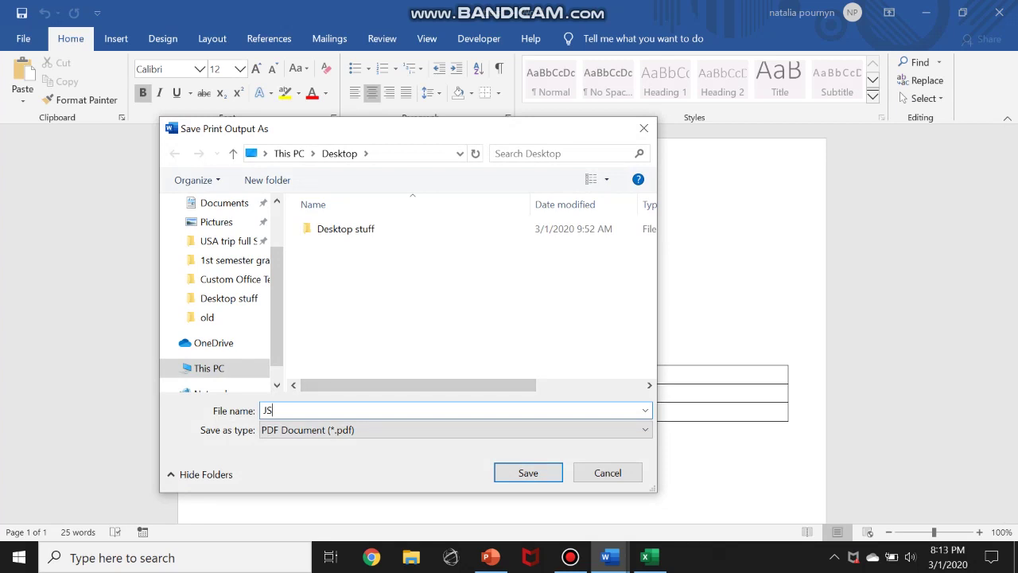
pyautogui.press('Return')
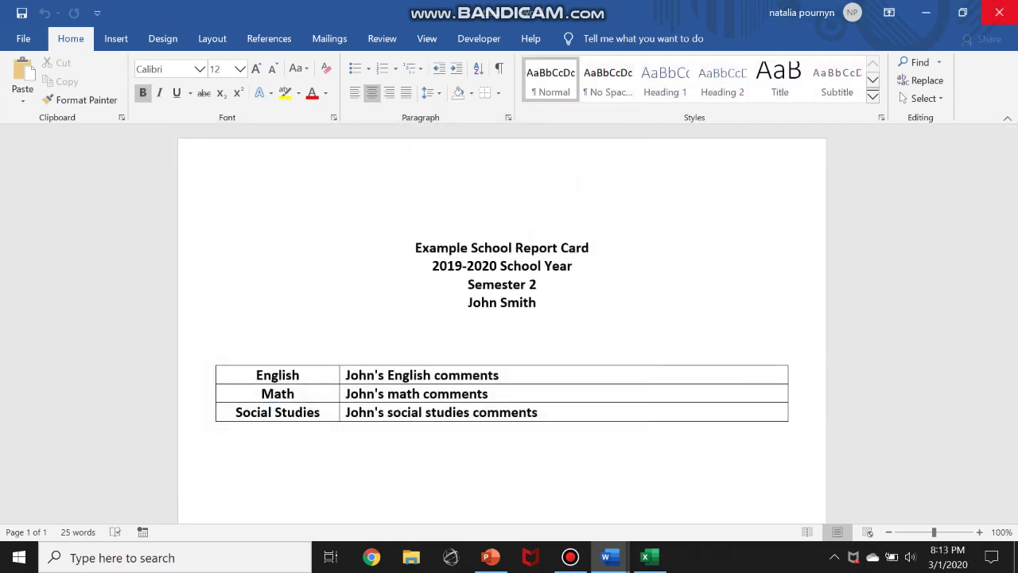
pyautogui.click(999, 12)
pyautogui.press('n')
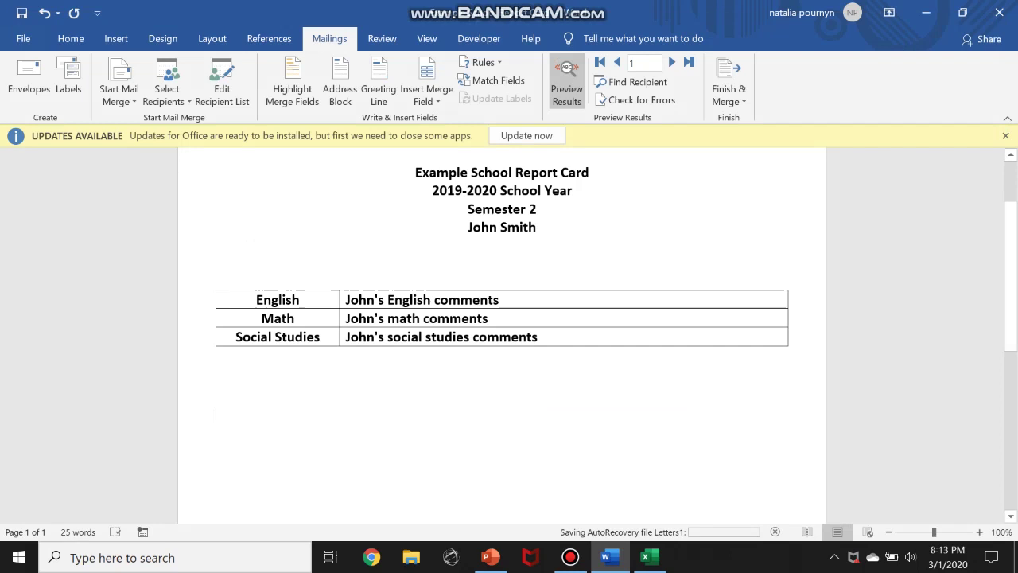
# Step: Advance the preview to record 2 and merge records from 2 to 2 into a new individual document
pyautogui.scroll(3, 501, 342)
pyautogui.click(671, 62)
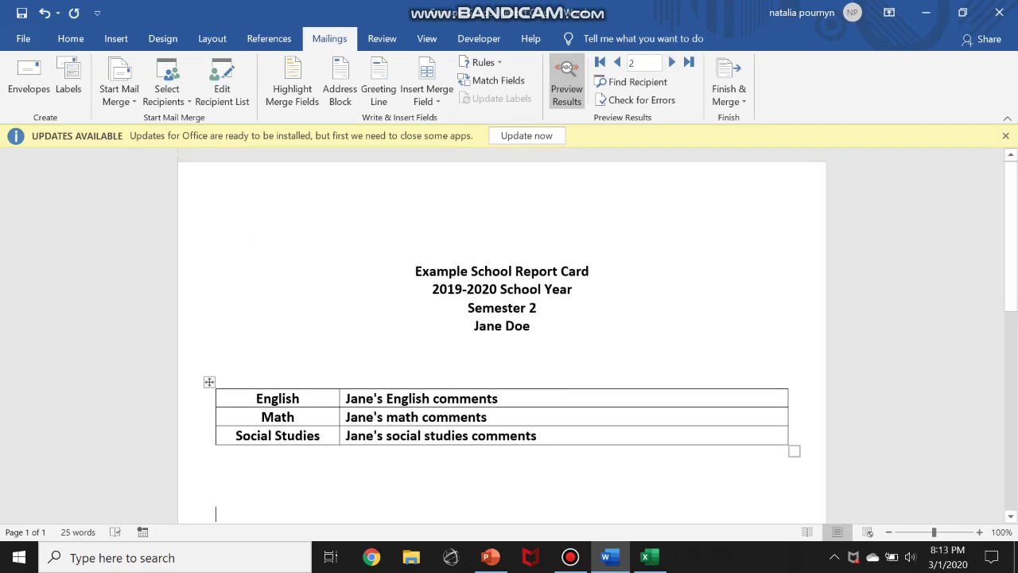
pyautogui.click(728, 93)
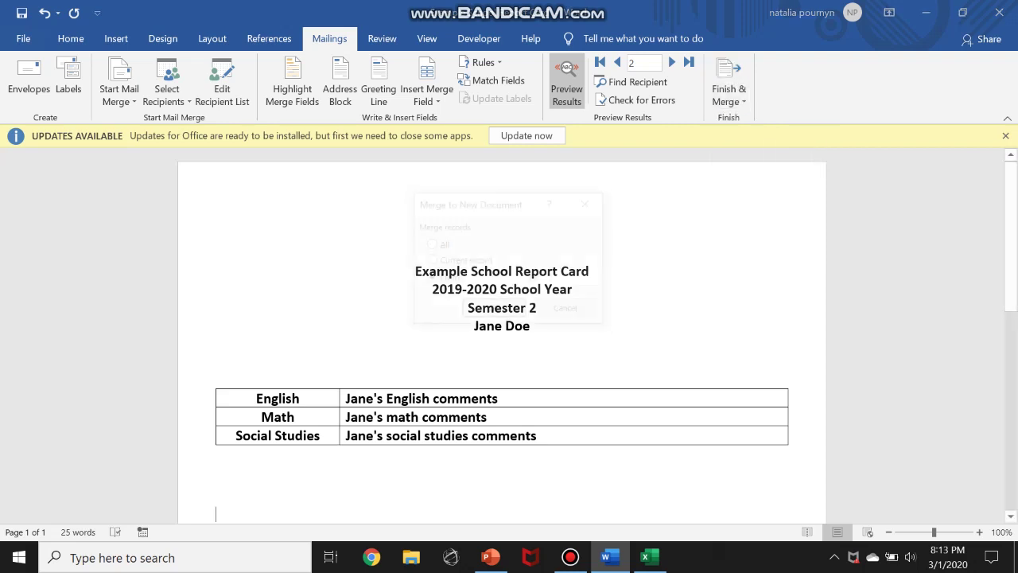
pyautogui.press('Tab')
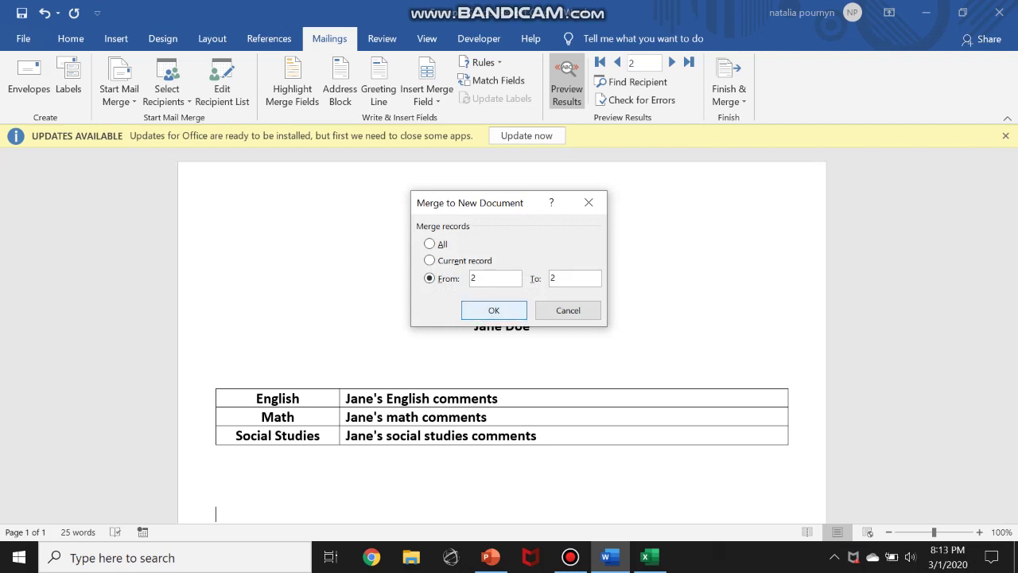
pyautogui.click(493, 310)
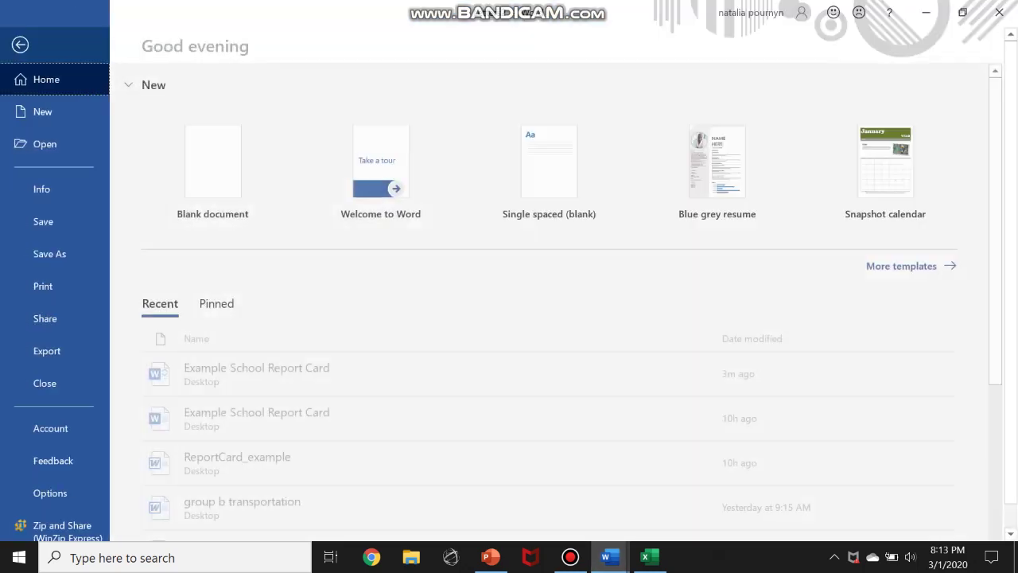
# Step: Print the second student's report card to a PDF named JD on the Desktop and close the merged document without saving
pyautogui.click(24, 39)
pyautogui.click(44, 286)
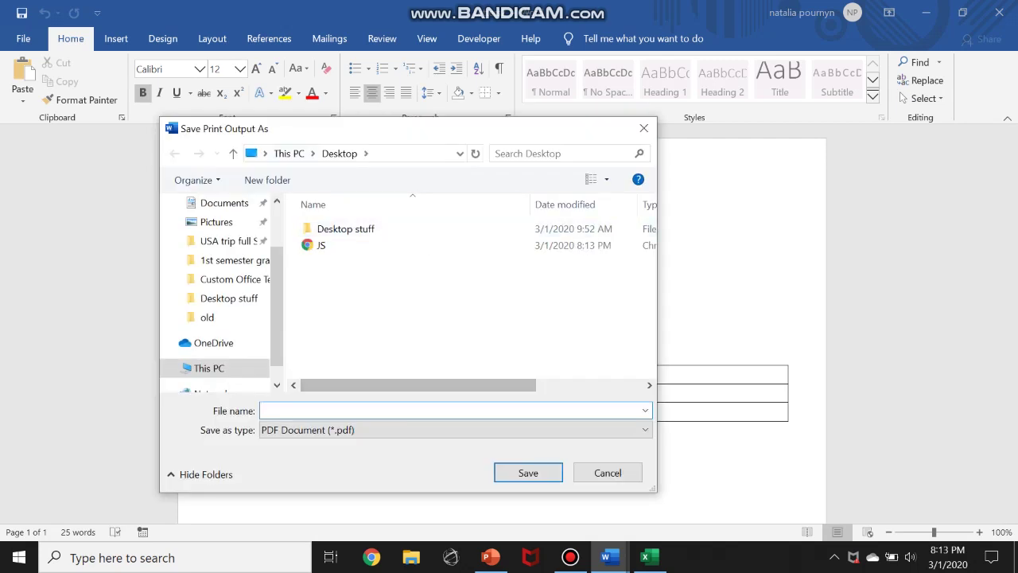
pyautogui.write('JD')
pyautogui.press('Return')
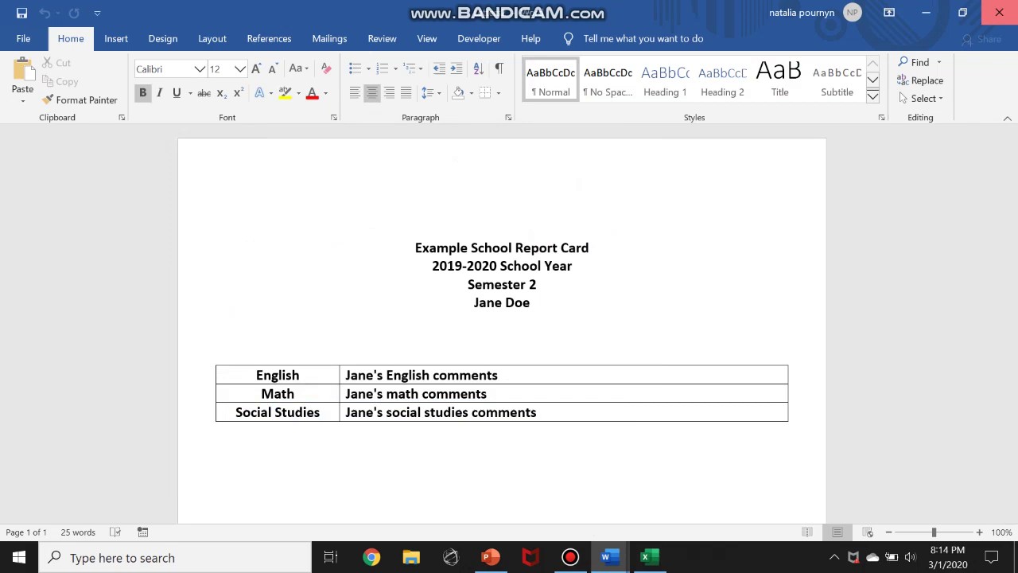
pyautogui.click(998, 12)
pyautogui.click(572, 390)
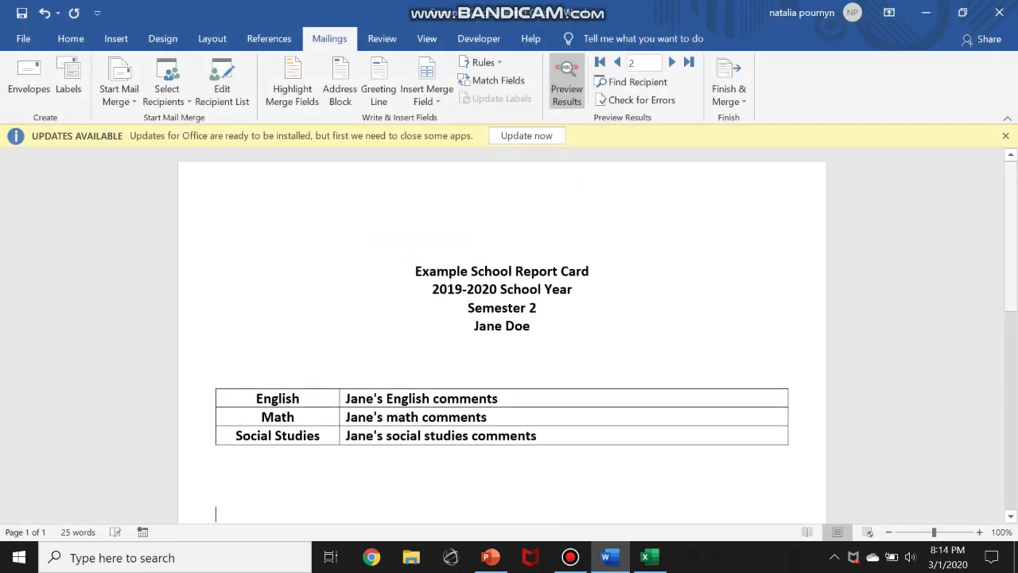
# Step: Minimize the report card document and the Excel sheet to view the PDF files on the desktop
pyautogui.scroll(-5, 501, 334)
pyautogui.click(609, 556)
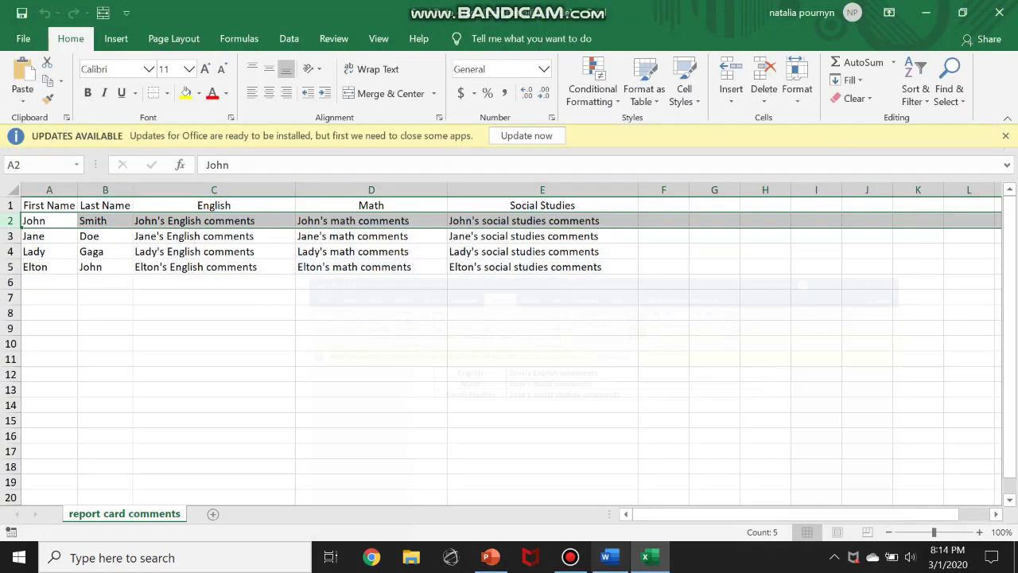
pyautogui.click(609, 557)
pyautogui.scroll(5, 501, 334)
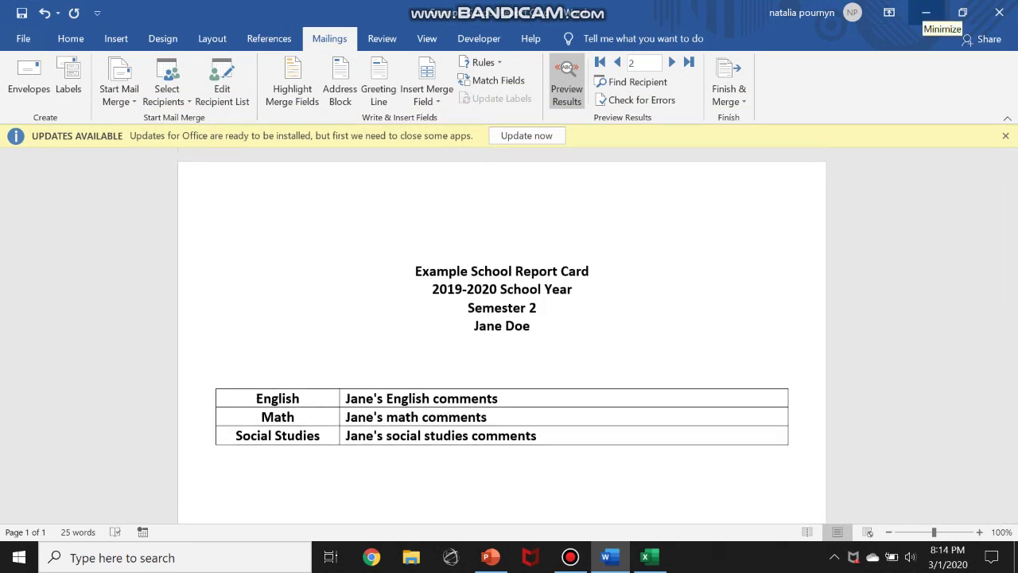
pyautogui.click(926, 12)
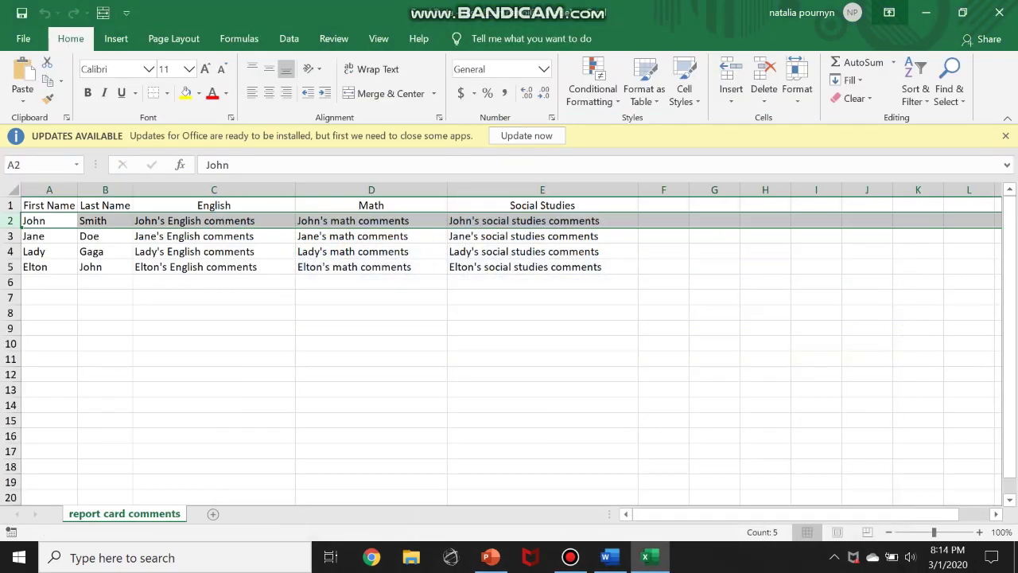
pyautogui.click(925, 13)
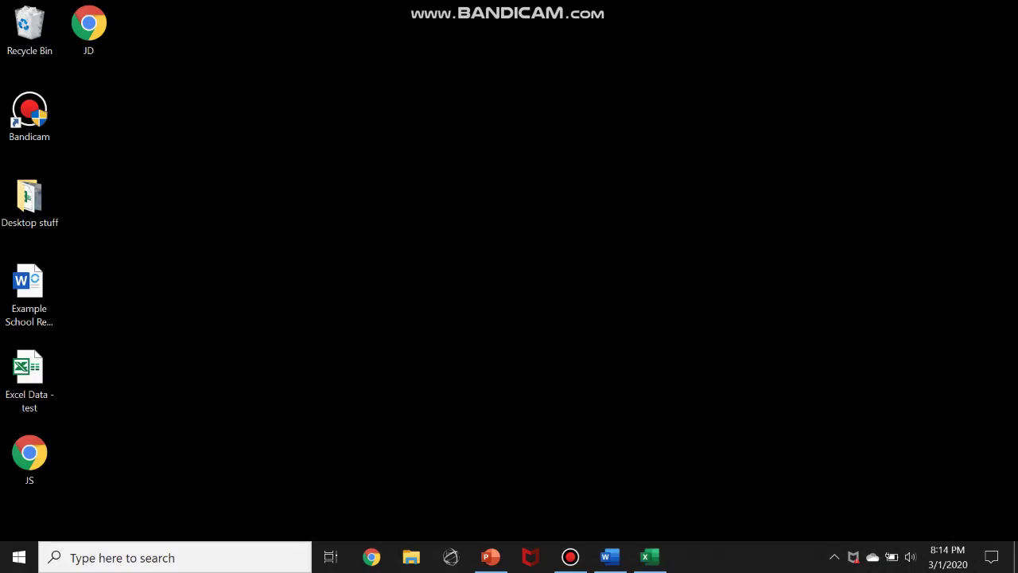